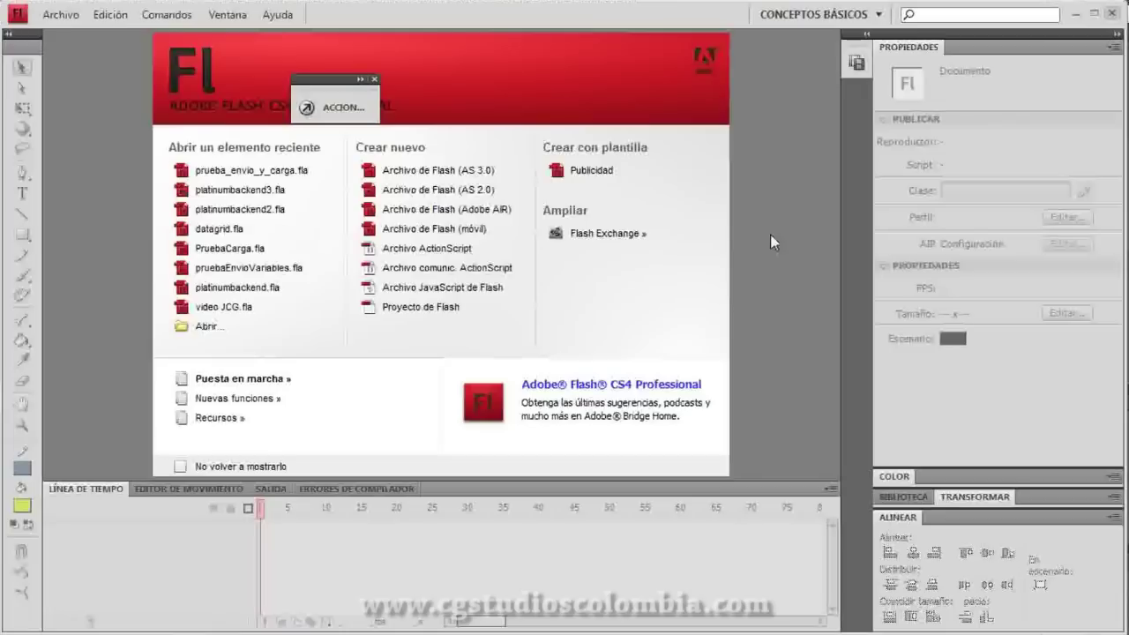
Create a new Flash file for ActionScript 3.0 and close the floating Actions panel covering the stage
click(456, 175)
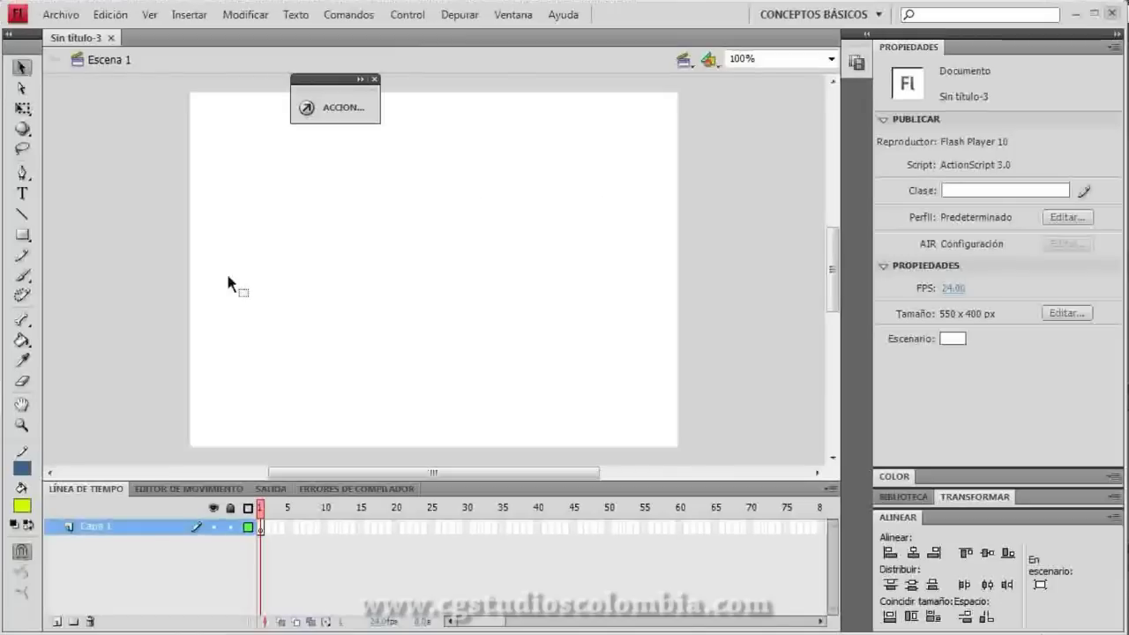
click(23, 173)
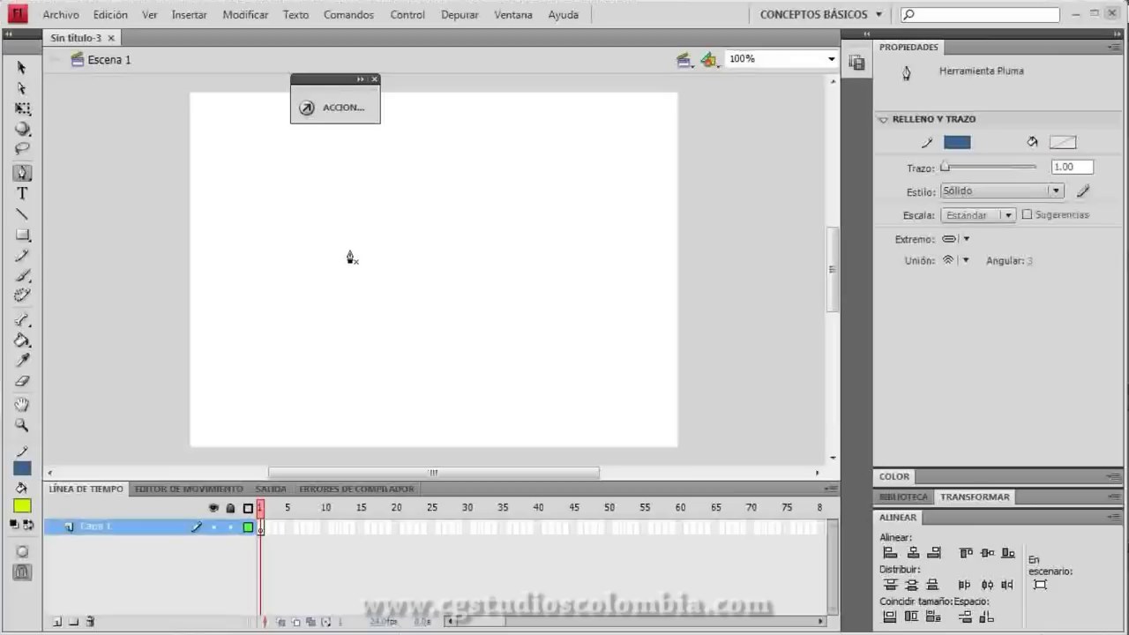
drag(333, 85, 613, 86)
click(653, 79)
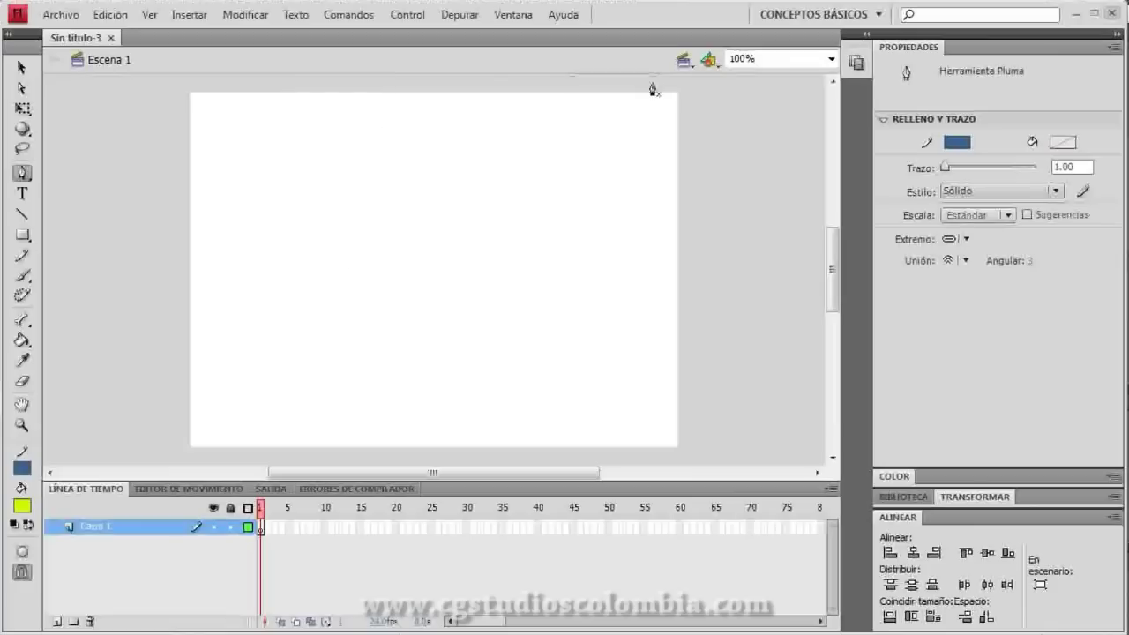
mouse_move(275, 346)
mouse_down()
mouse_move(265, 363)
mouse_move(256, 339)
mouse_up()
key(Escape)
click(421, 168)
drag(273, 342, 256, 337)
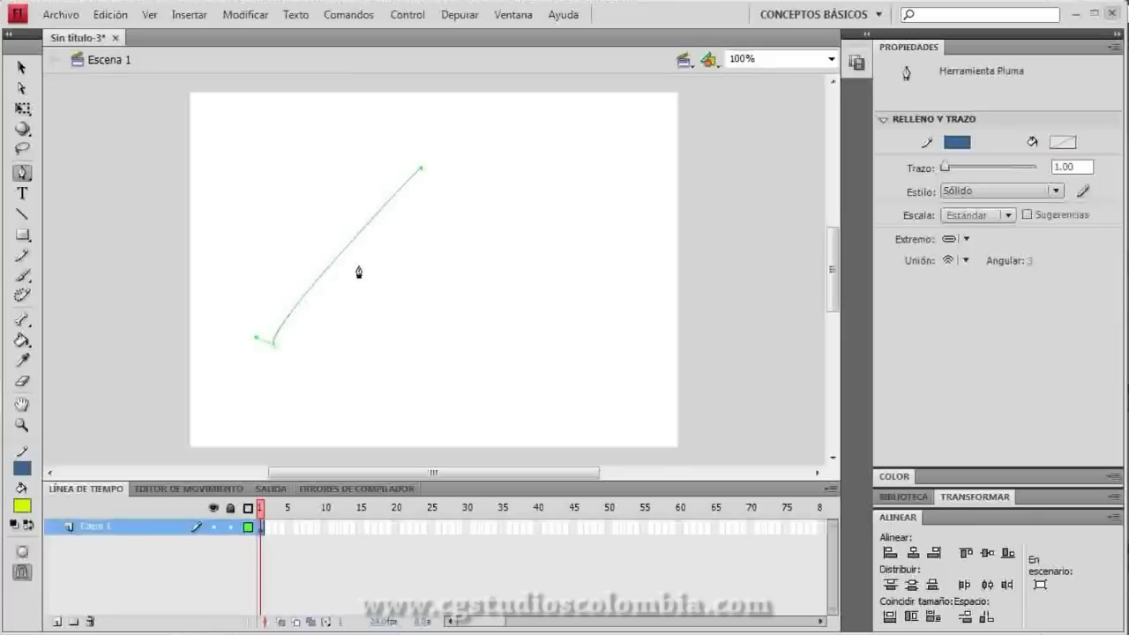
key(v)
drag(238, 131, 504, 408)
key(Delete)
Draw a large closed triangle in the middle of the stage with straight Pen tool segments
key(p)
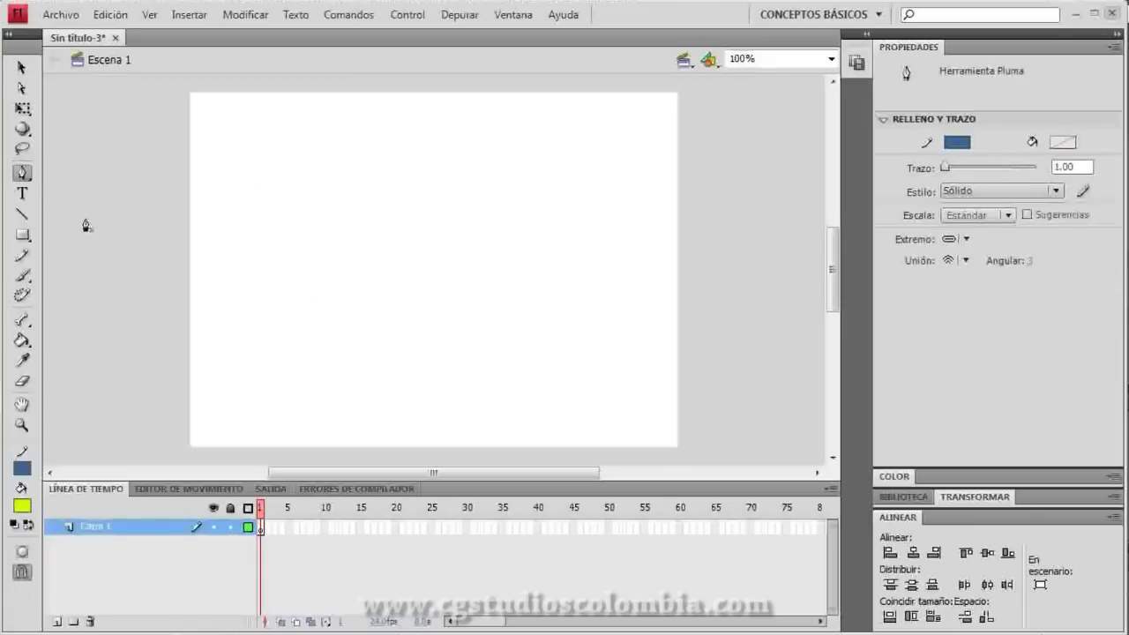
click(29, 172)
click(144, 174)
click(444, 147)
click(275, 362)
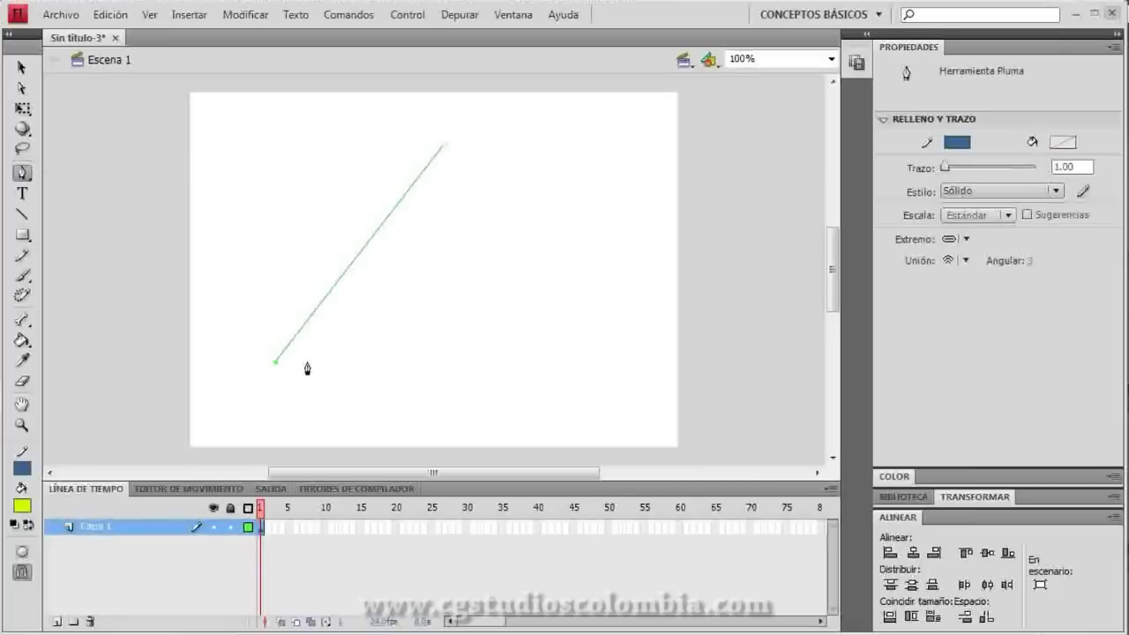
click(622, 379)
click(444, 146)
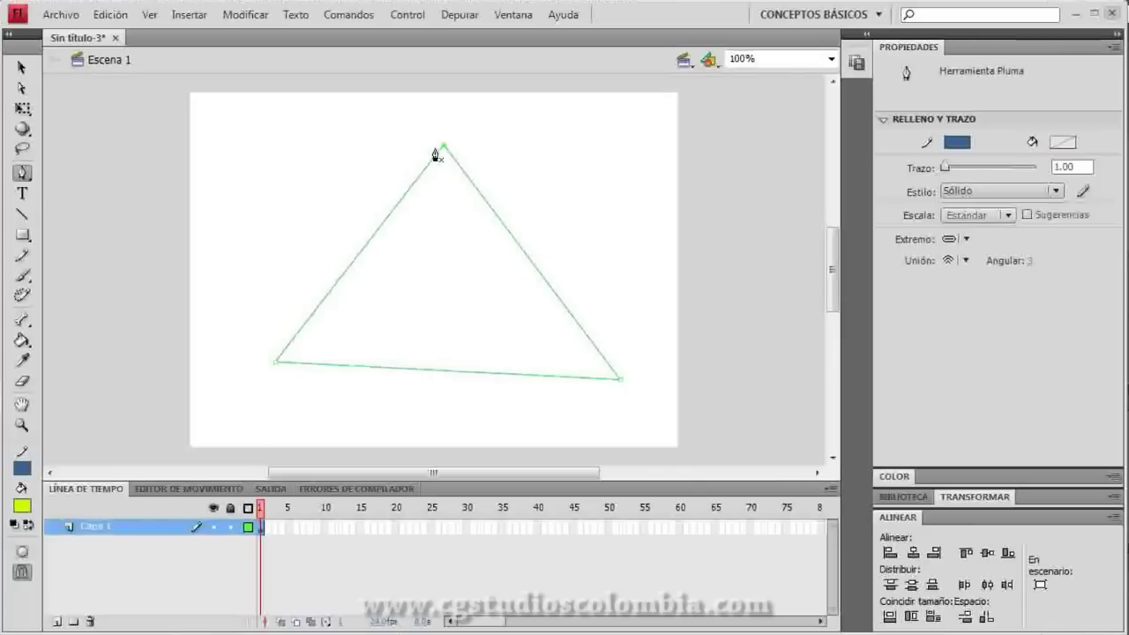
Draw a small closed four-sided shape beside the triangle, near the stage's upper-left corner, with the Pen tool
click(216, 218)
click(290, 220)
click(290, 171)
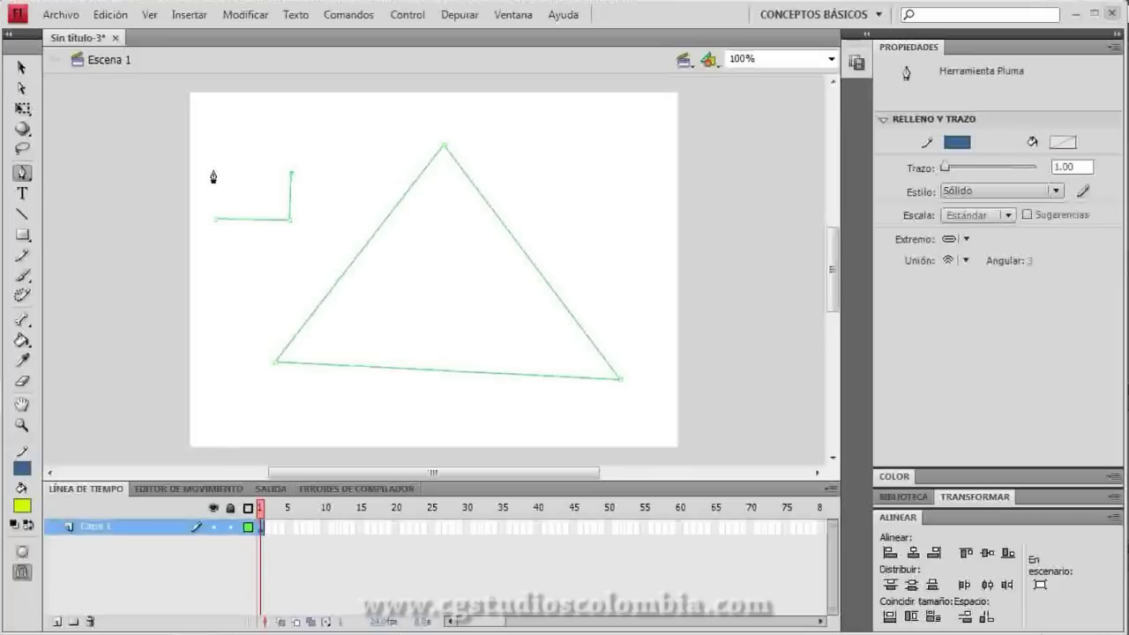
click(214, 170)
click(217, 220)
click(22, 71)
Fill the small four-sided shape and the large triangle with yellow-green using the Paint Bucket
click(23, 173)
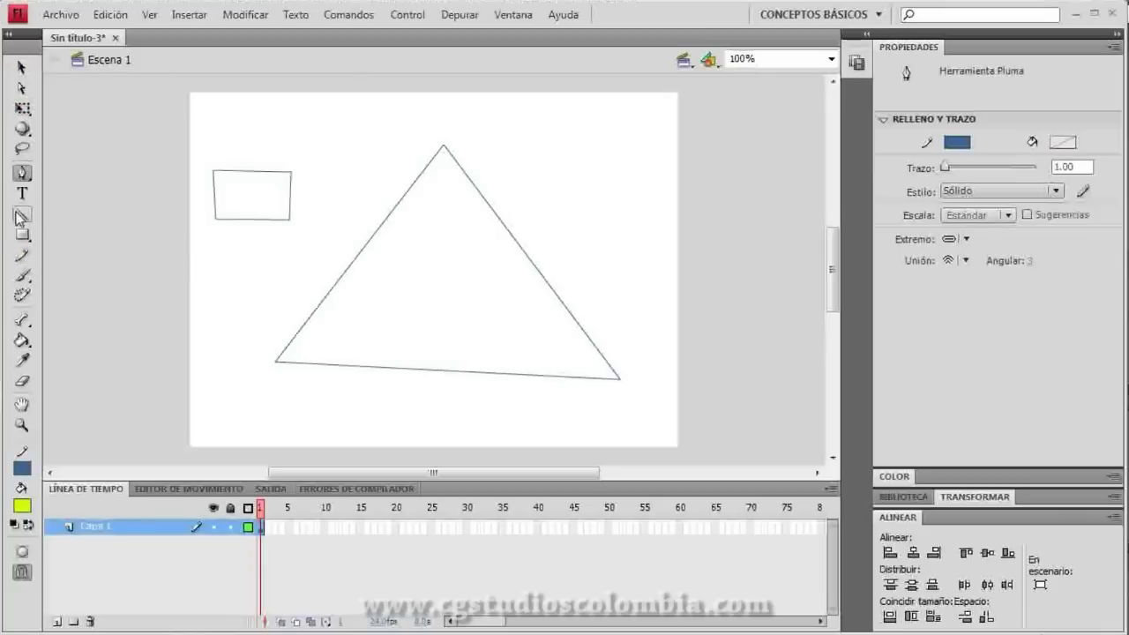
click(22, 340)
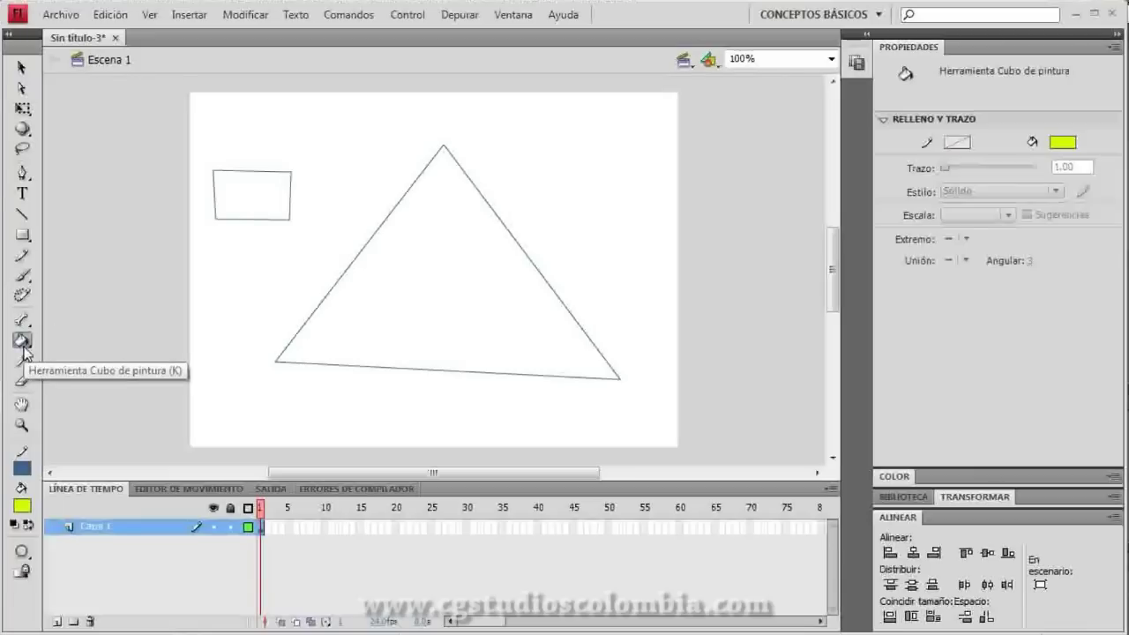
click(225, 191)
click(320, 332)
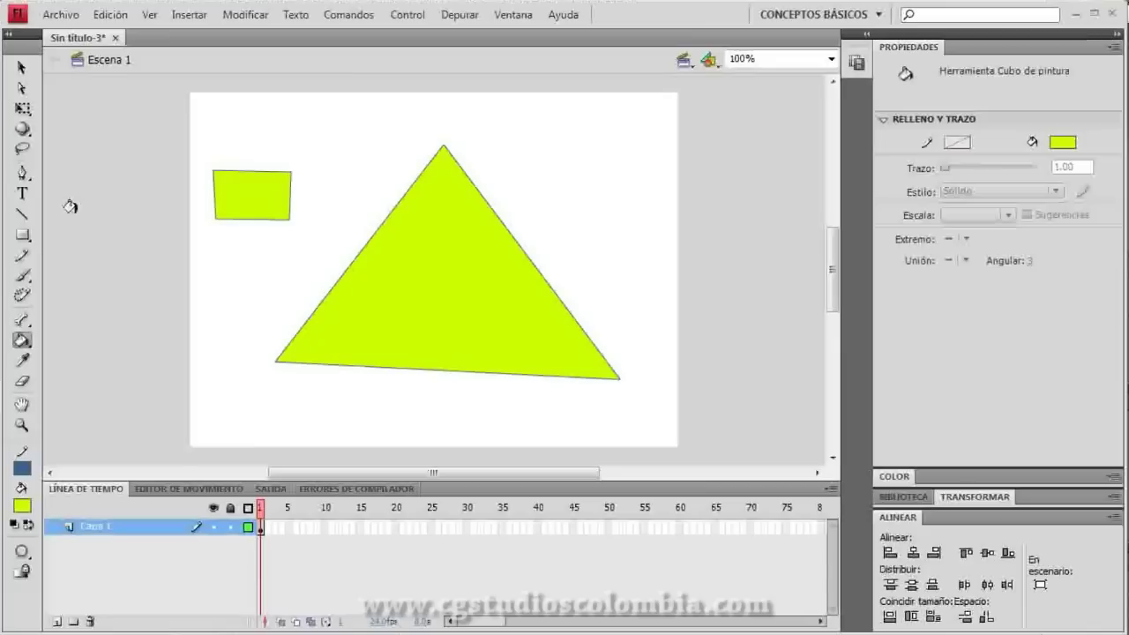
Draw a small house outline with a pointed roof near the stage's upper-right corner using the Pen tool
click(22, 173)
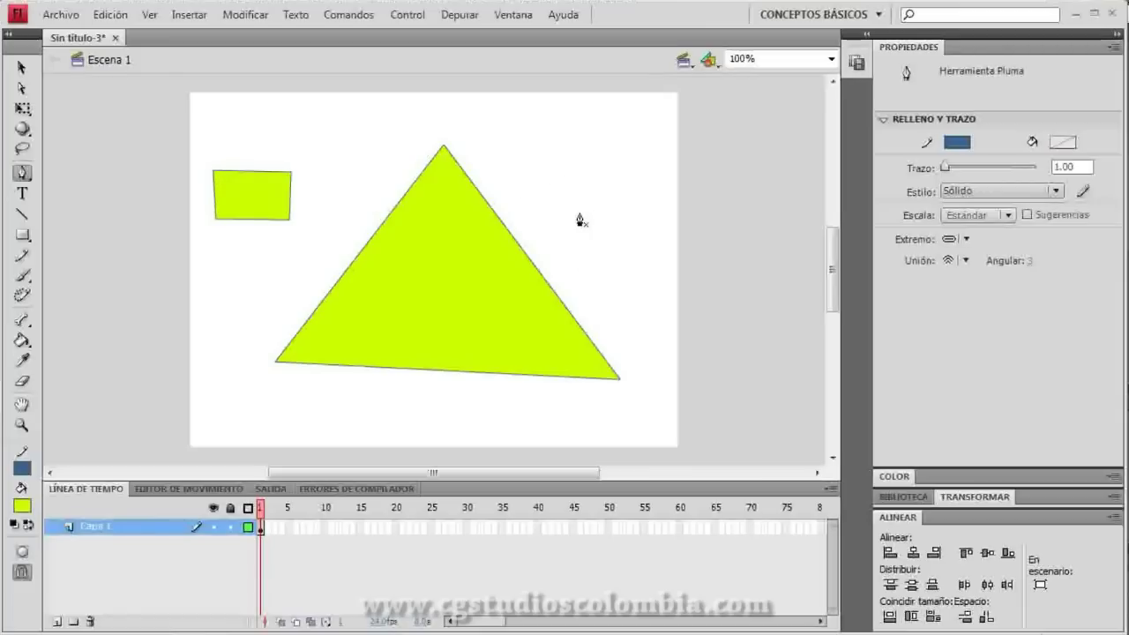
click(557, 179)
click(605, 138)
click(648, 178)
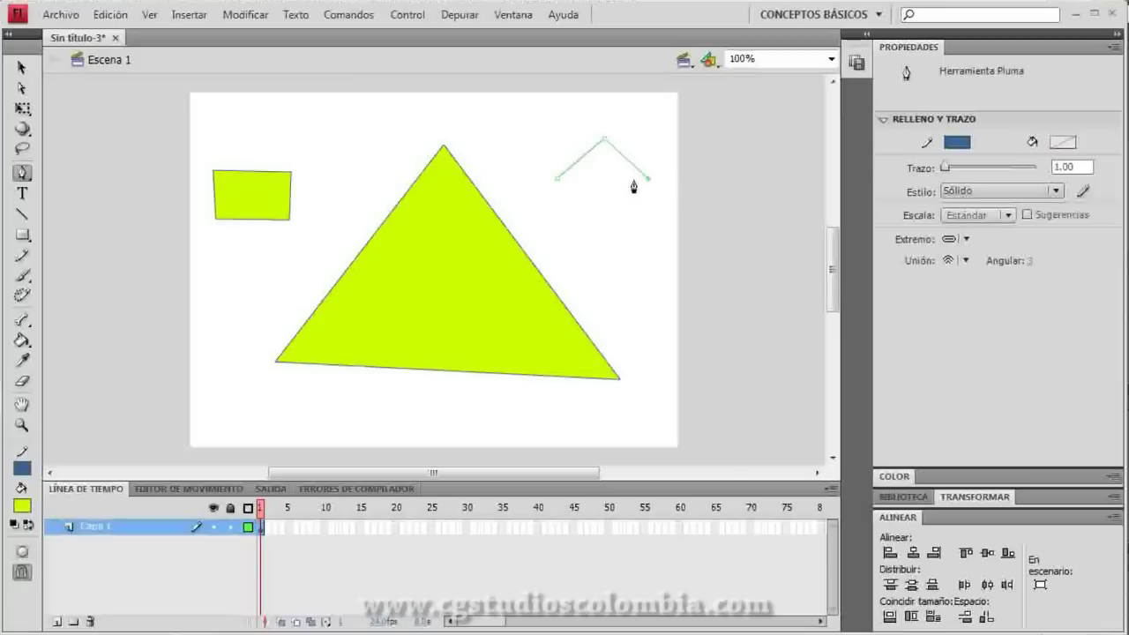
click(635, 219)
click(569, 220)
click(558, 178)
Select all the practice shapes on the stage and delete them
click(21, 67)
drag(154, 115, 687, 370)
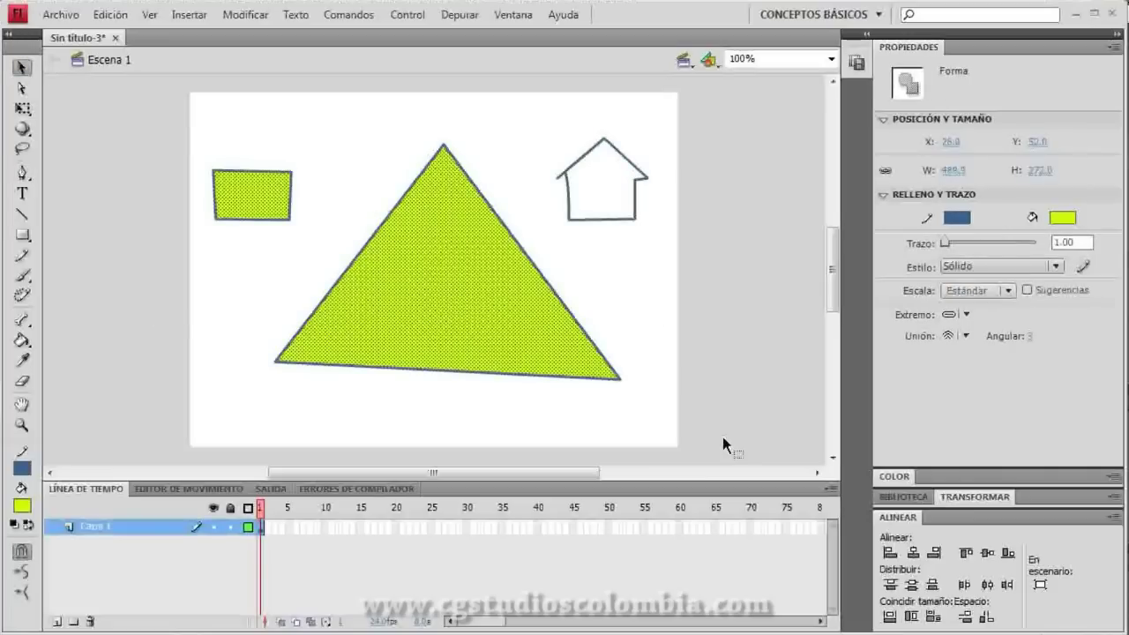
key(Delete)
Draw a closed house outline with overhanging eaves in the stage's upper-left area using the Pen tool, and fill it with yellow-green
click(22, 173)
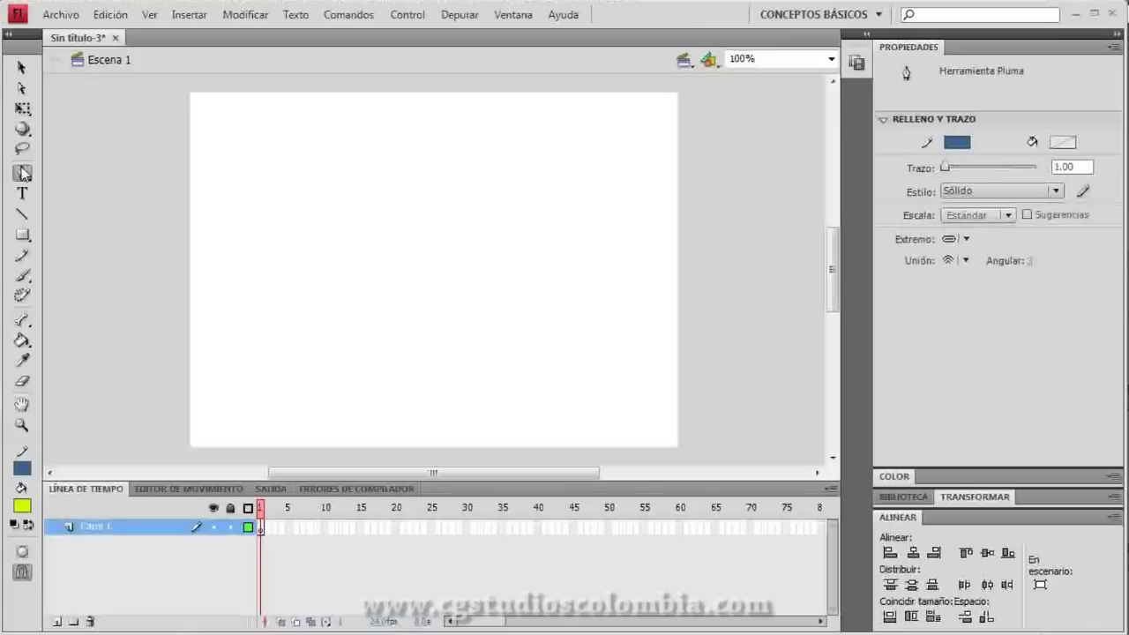
click(297, 126)
click(383, 175)
click(356, 178)
click(357, 236)
click(240, 236)
click(239, 179)
click(217, 179)
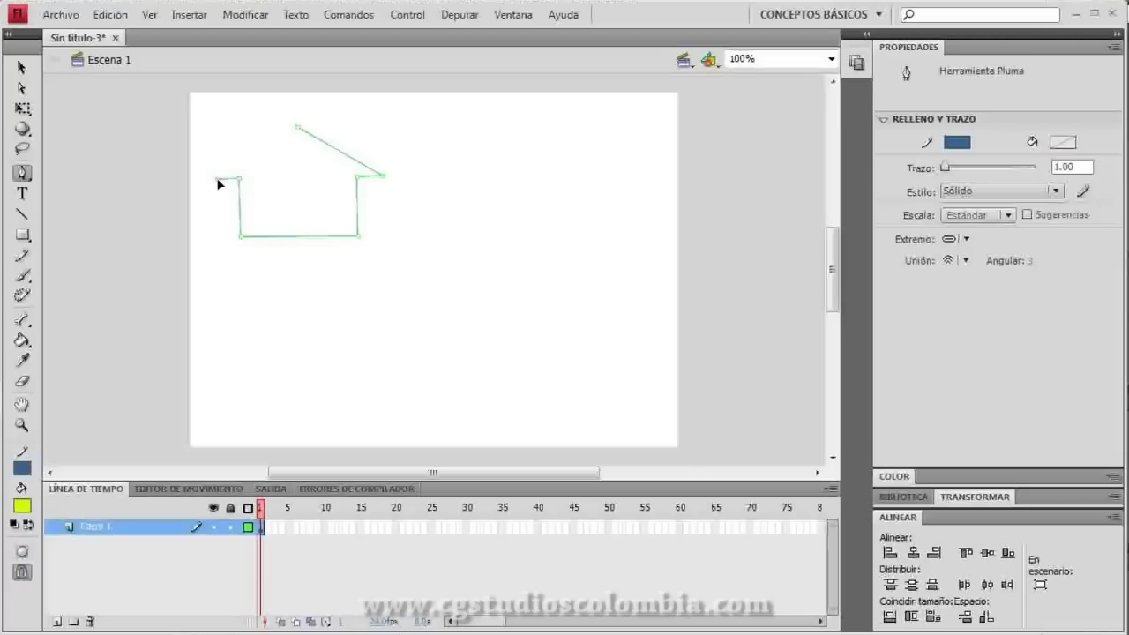
click(297, 129)
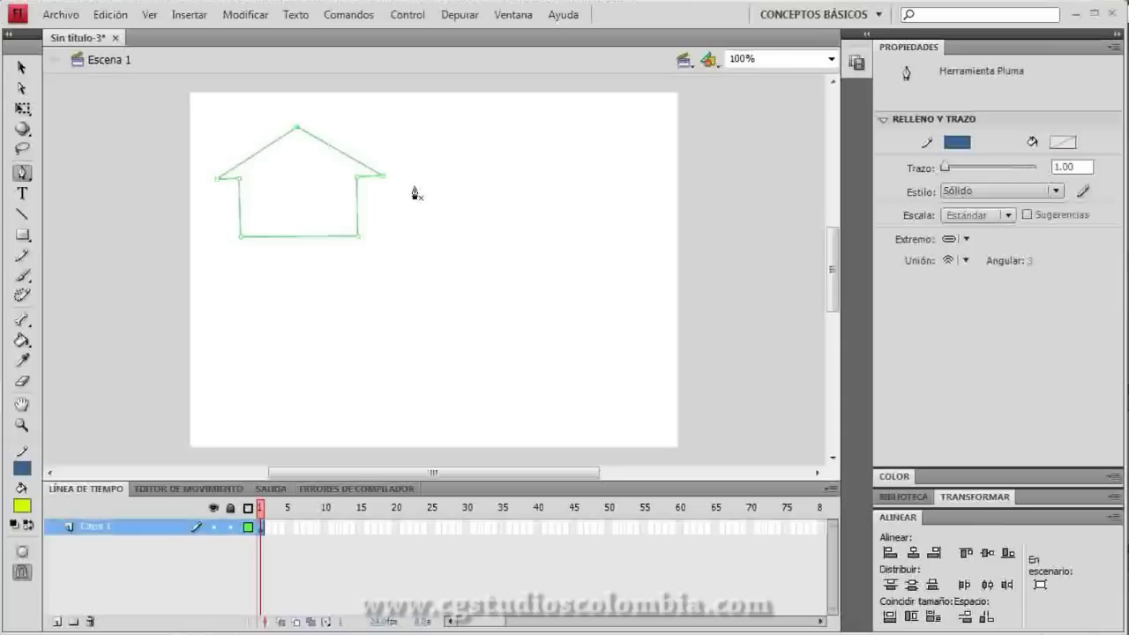
click(23, 342)
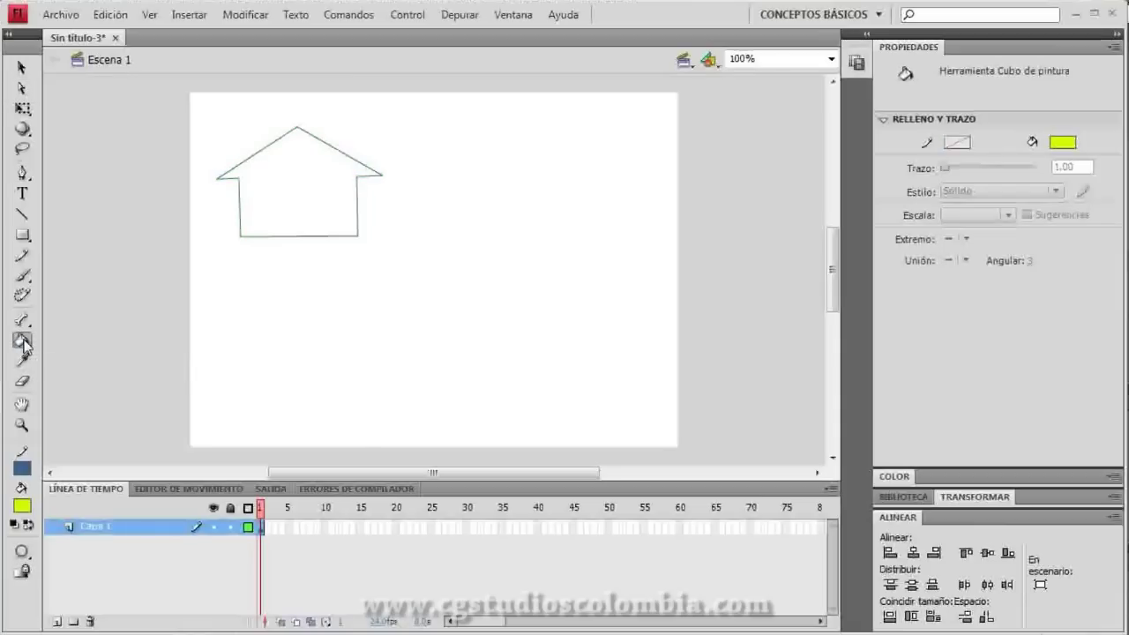
click(278, 146)
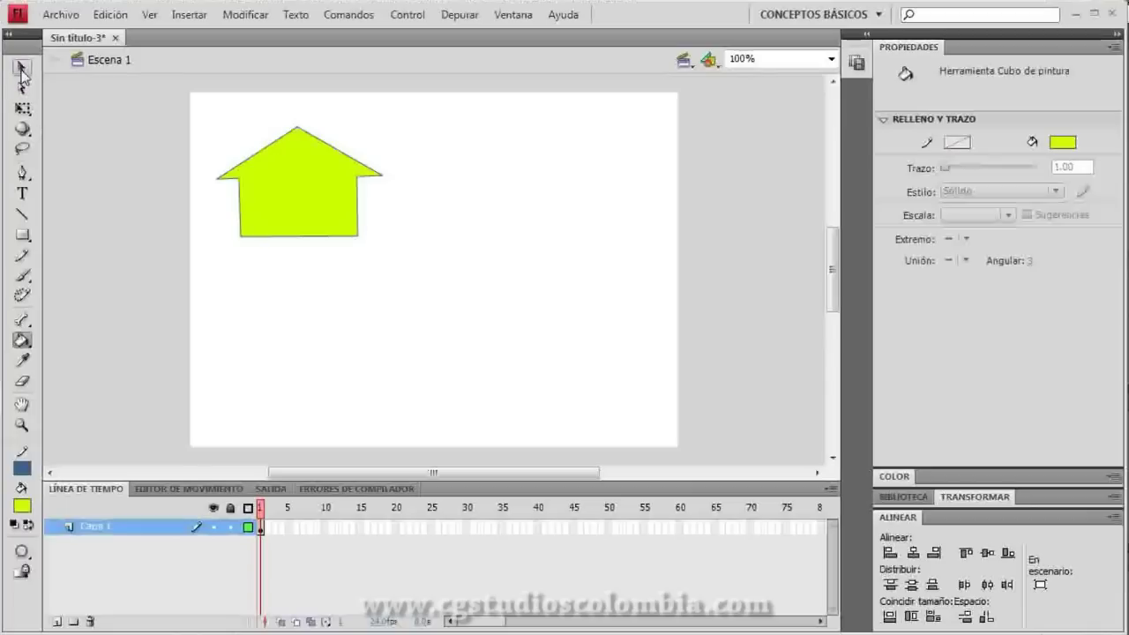
Draw a door outline on the house with the Pen tool, running both vertical sides past the base line
click(22, 172)
click(281, 246)
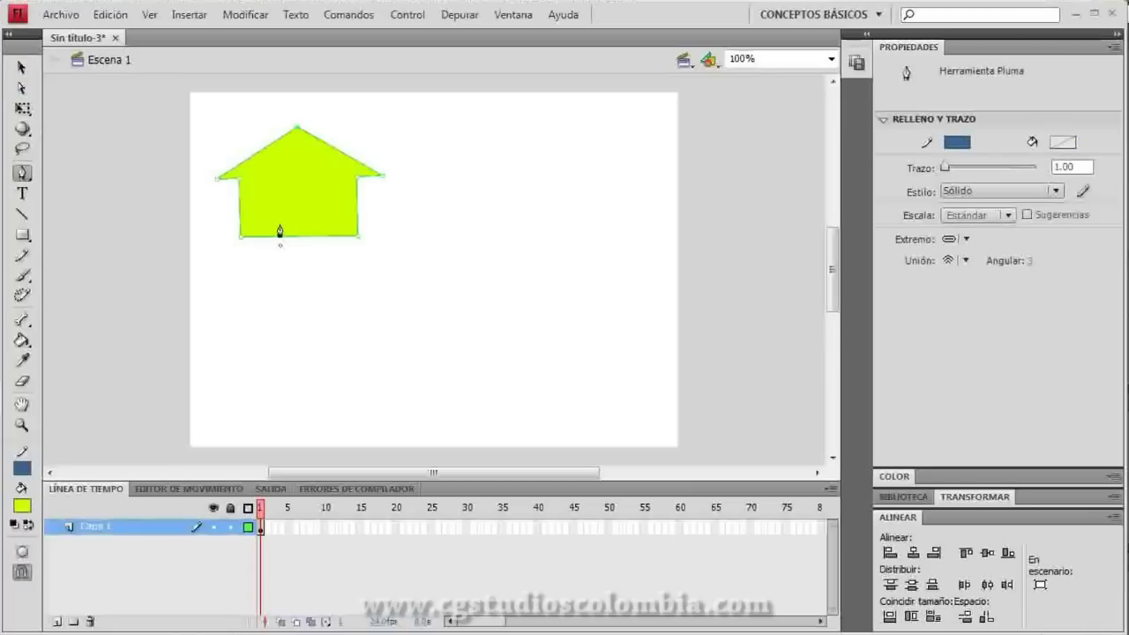
click(281, 195)
click(308, 195)
click(308, 248)
Delete the two door line ends that stick out below the house's base
click(21, 68)
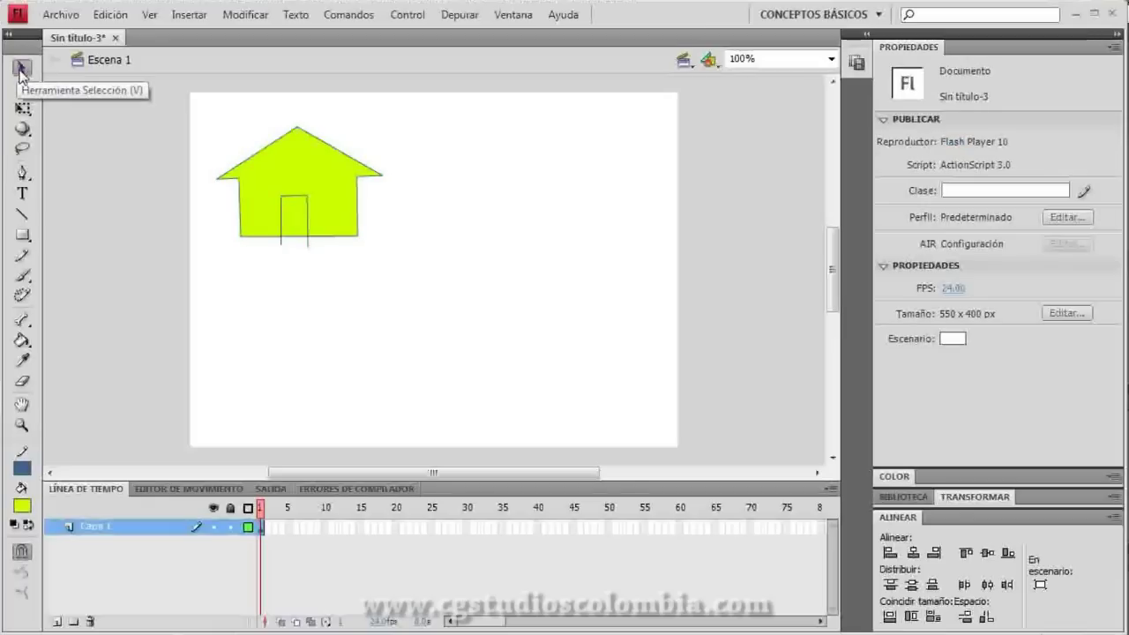
click(280, 242)
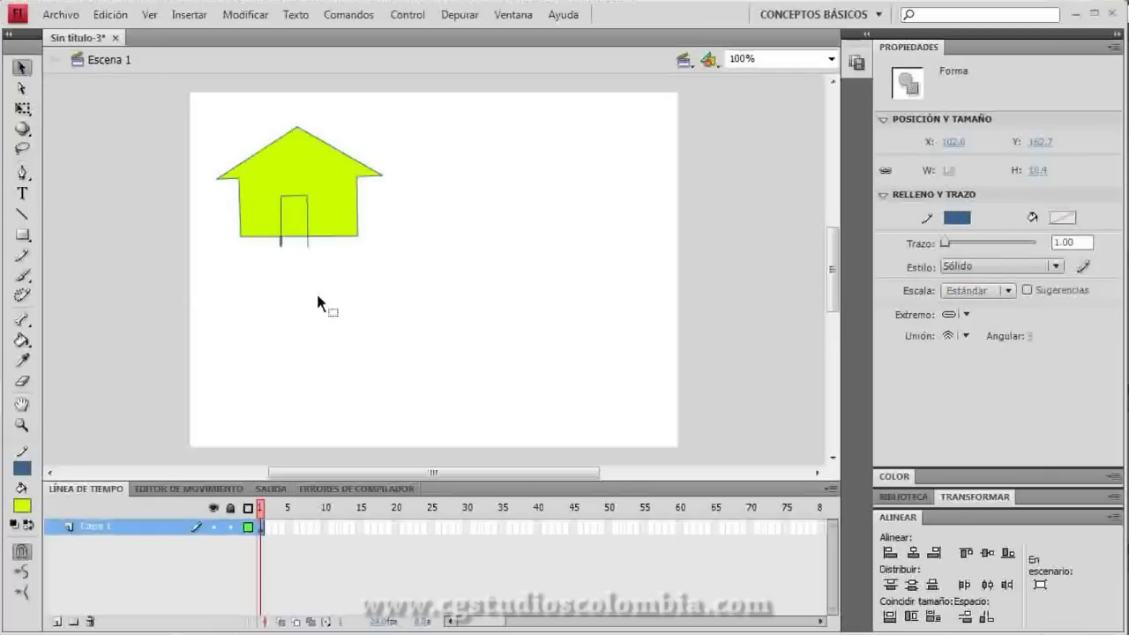
key(Delete)
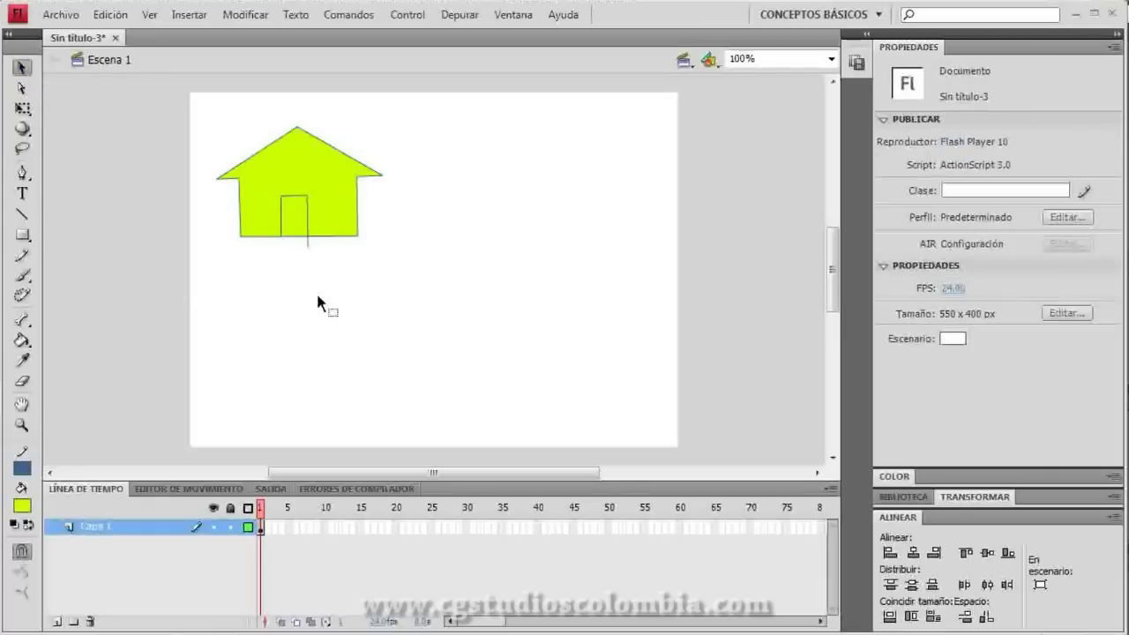
click(308, 245)
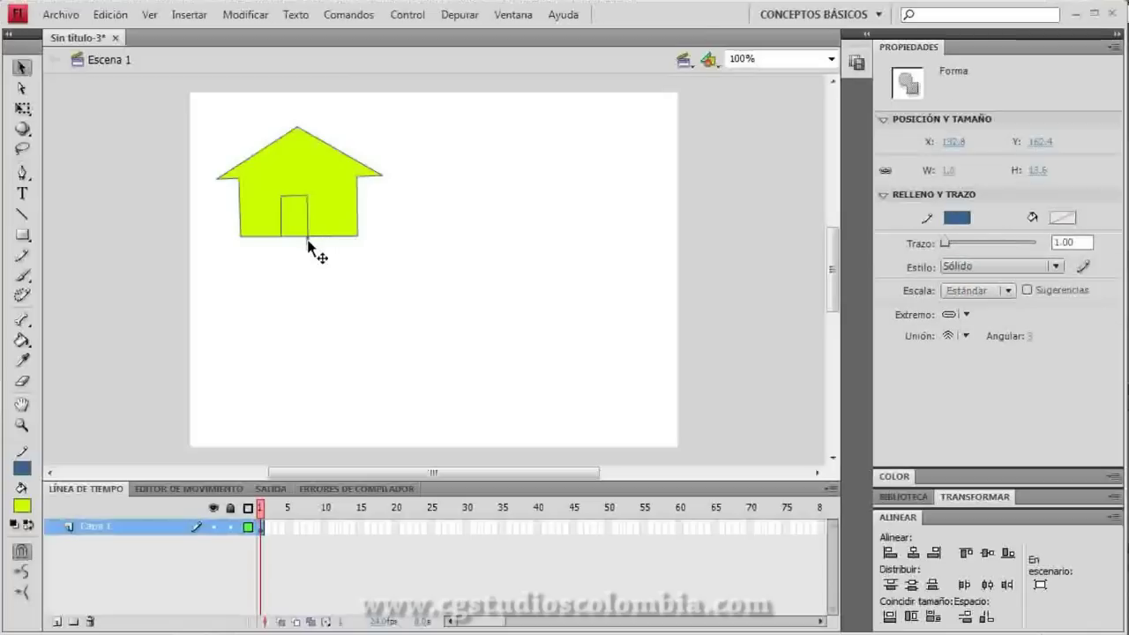
key(Delete)
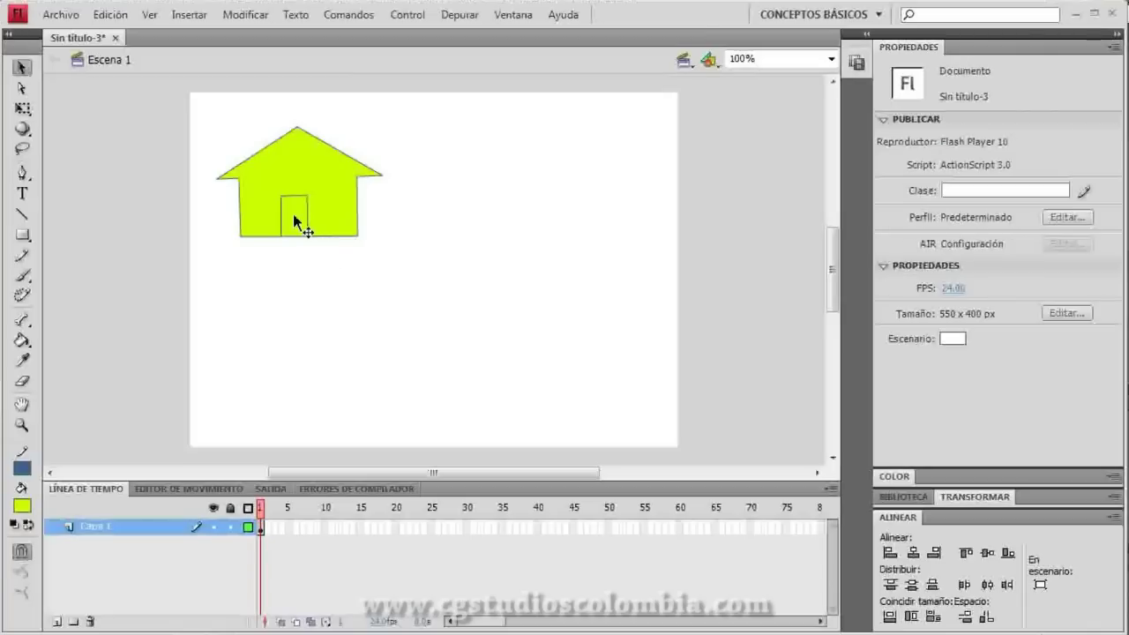
Change the fill colour of the door area to blue
click(294, 215)
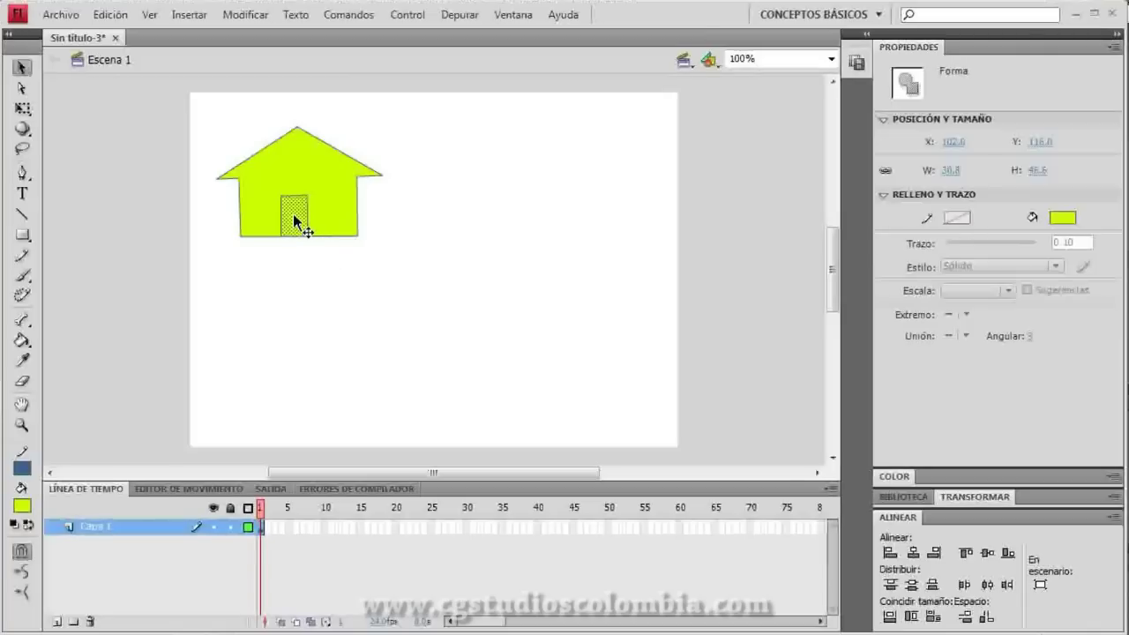
click(1062, 217)
click(927, 296)
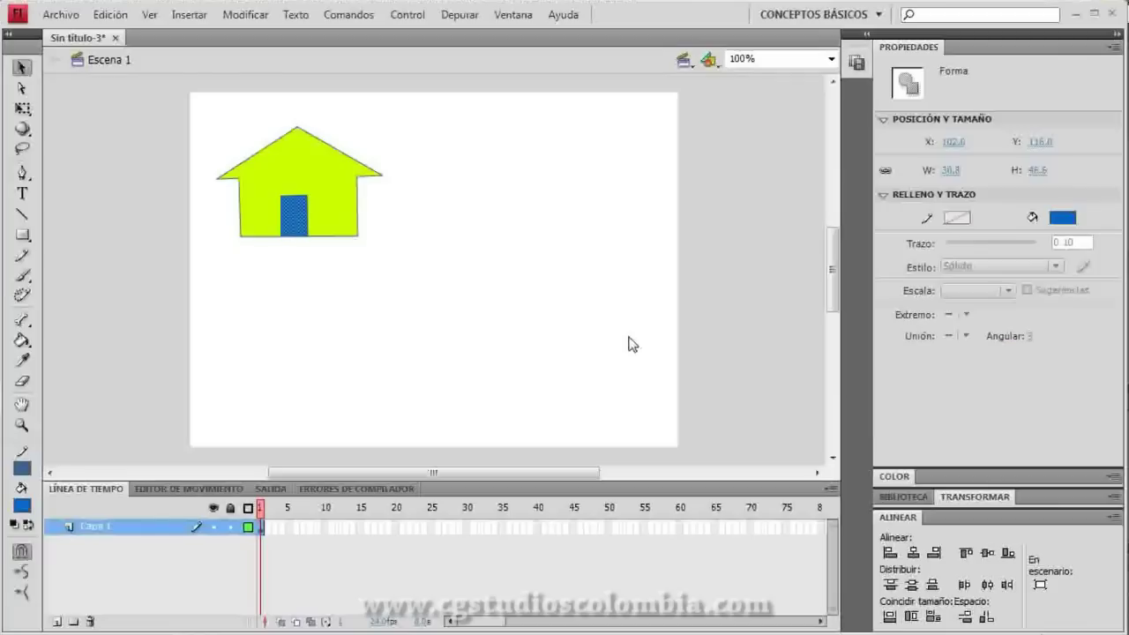
click(631, 344)
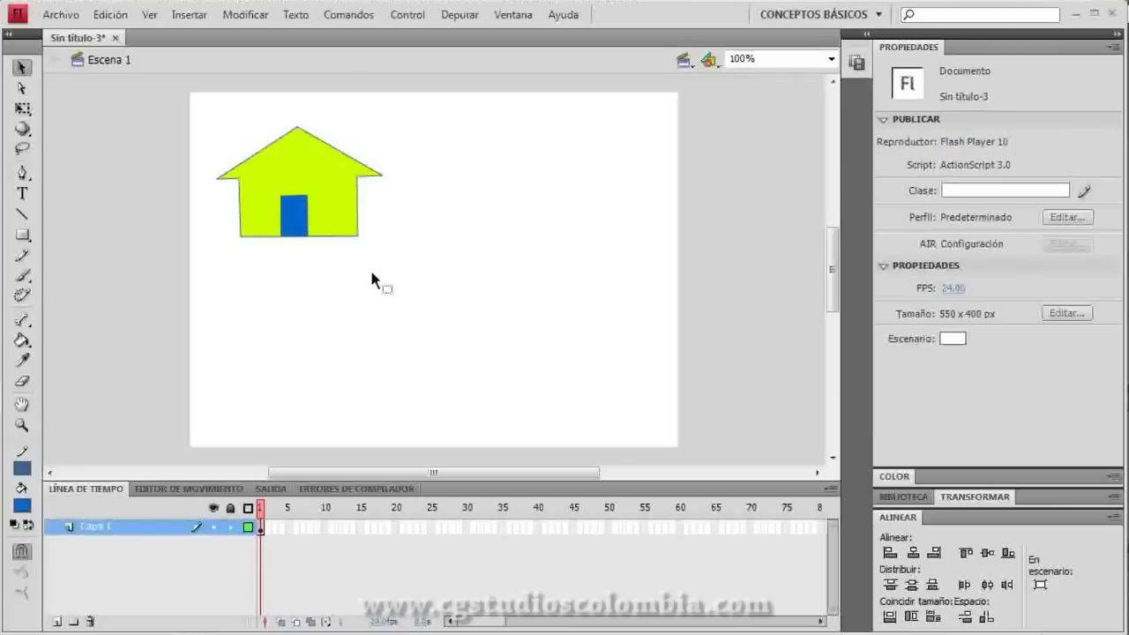
Draw a small four-sided window on the wall to the left of the door with the Pen tool
click(23, 172)
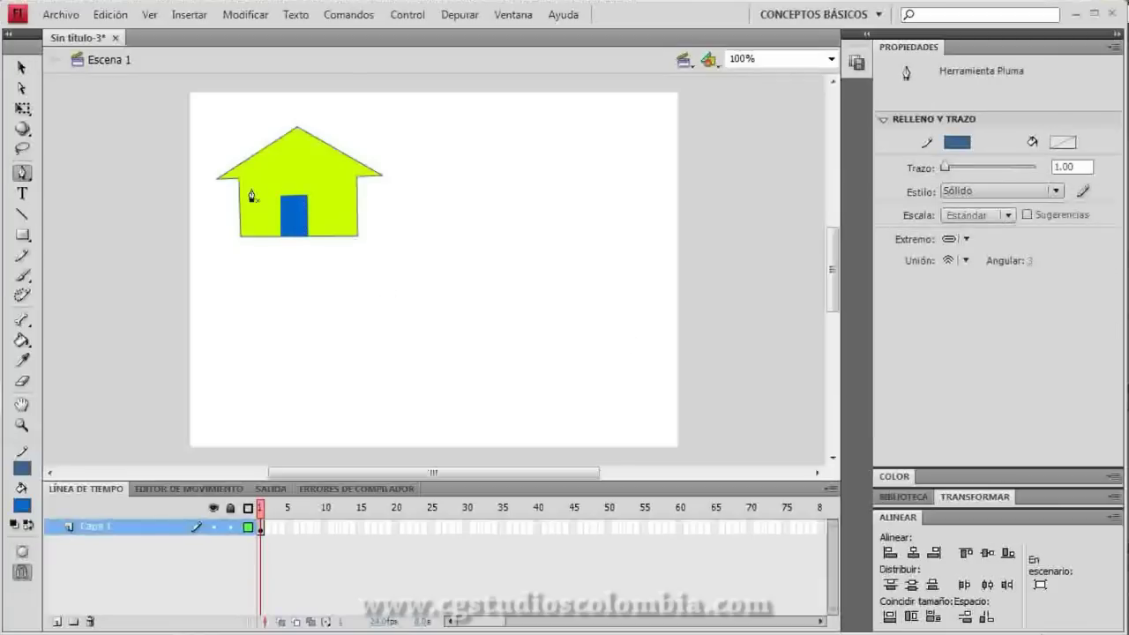
click(280, 194)
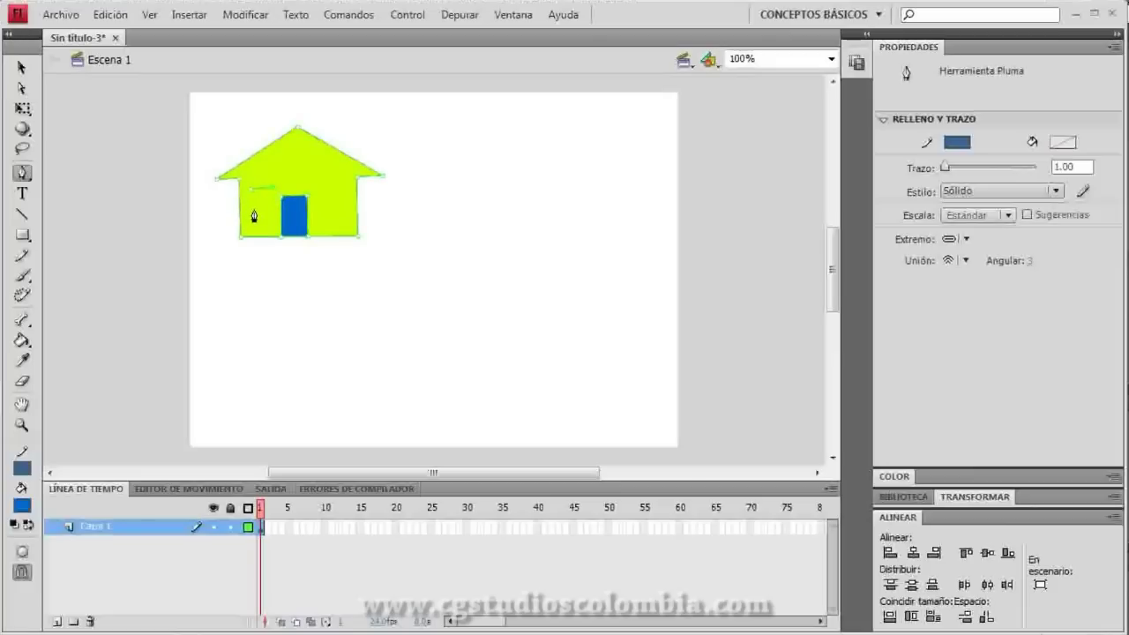
click(273, 220)
key(ctrl+z)
click(270, 210)
click(252, 211)
click(248, 197)
Draw a matching closed four-sided window on the wall to the right of the door
click(323, 189)
click(323, 212)
click(349, 211)
click(349, 186)
click(324, 188)
Select the fill inside each window to check whether it is separate from the wall's fill
click(22, 67)
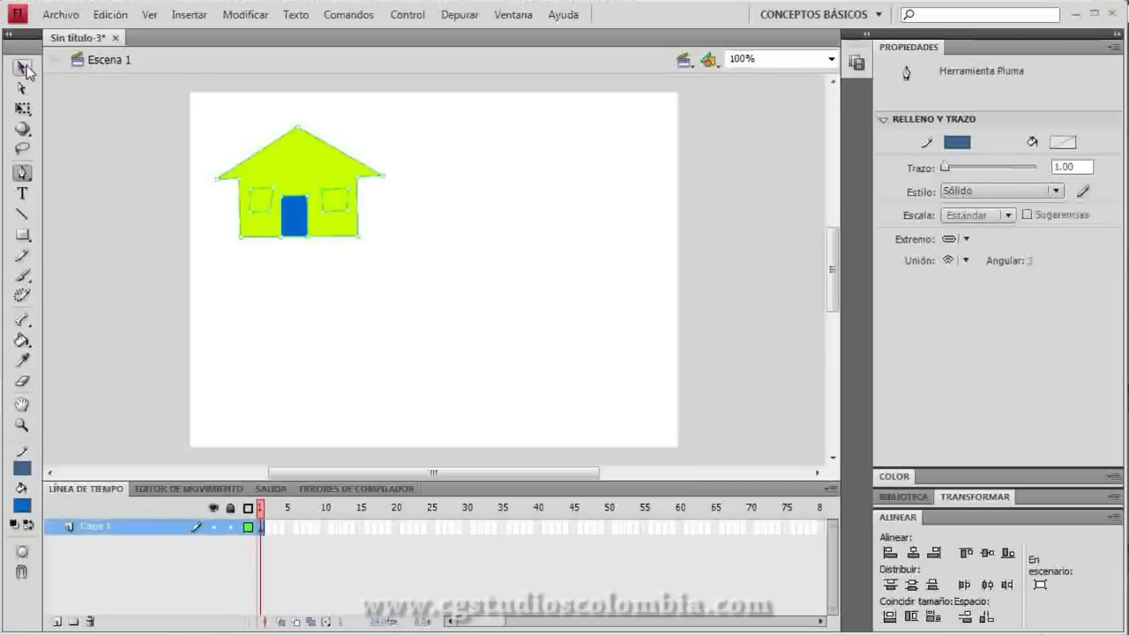
click(259, 198)
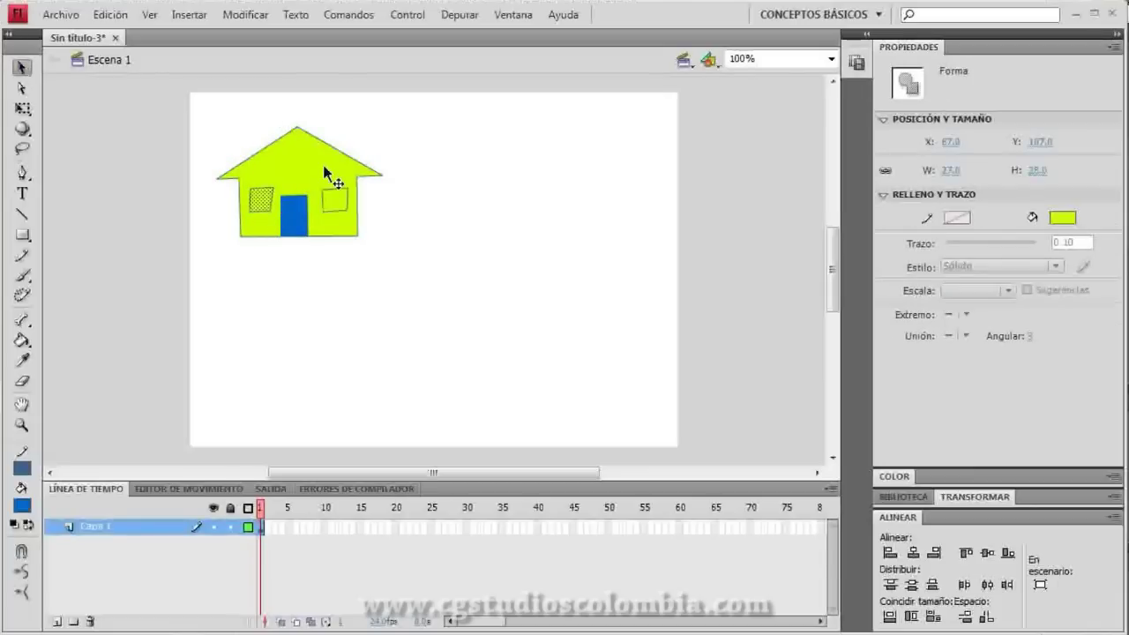
click(336, 208)
click(454, 196)
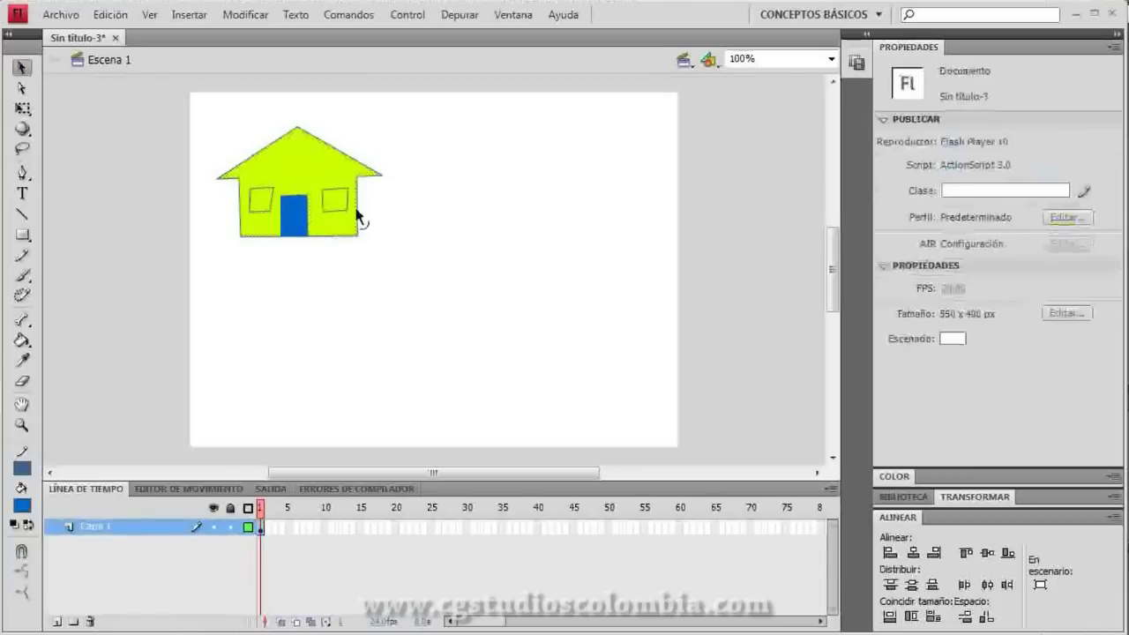
click(338, 203)
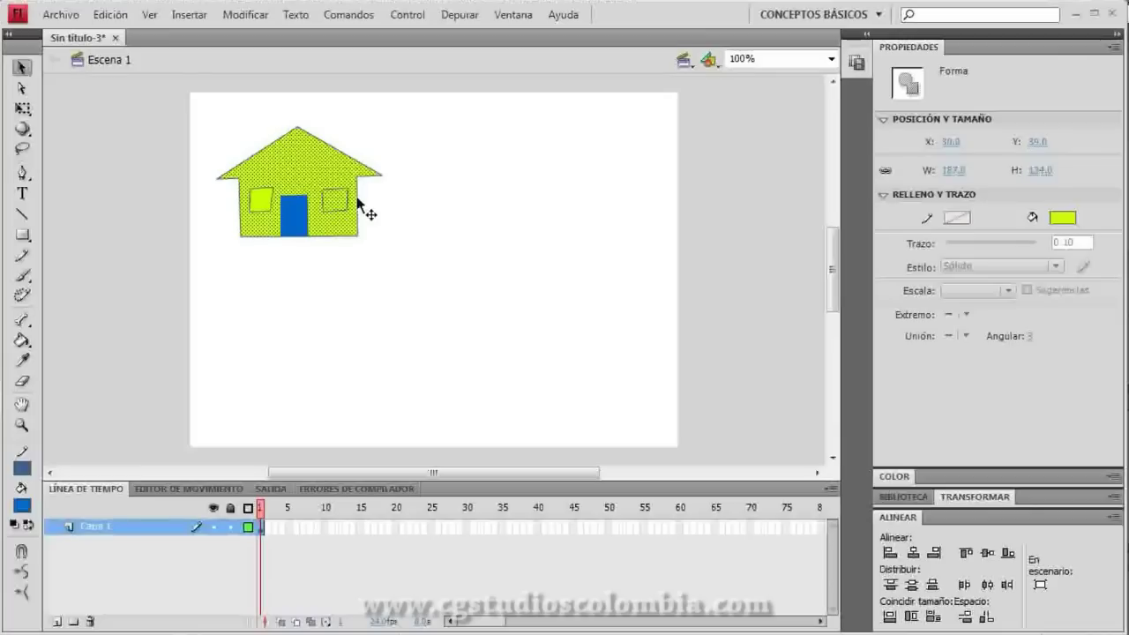
click(379, 240)
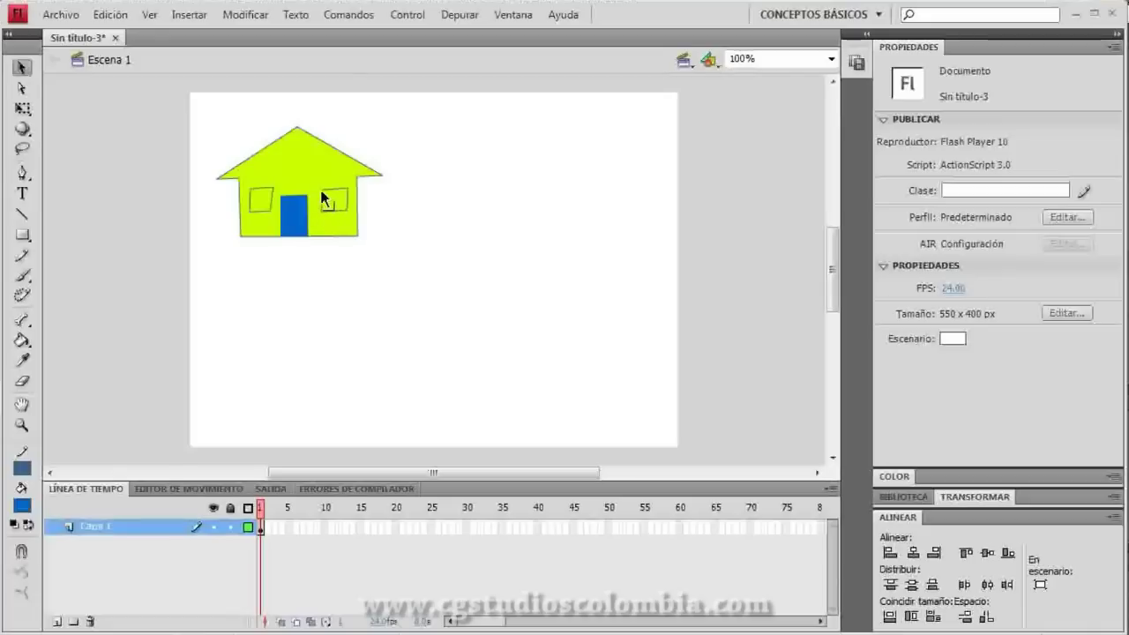
Change the fill colour of the window to the right of the door to blue
drag(322, 199, 326, 202)
click(22, 553)
drag(323, 188, 323, 189)
click(331, 203)
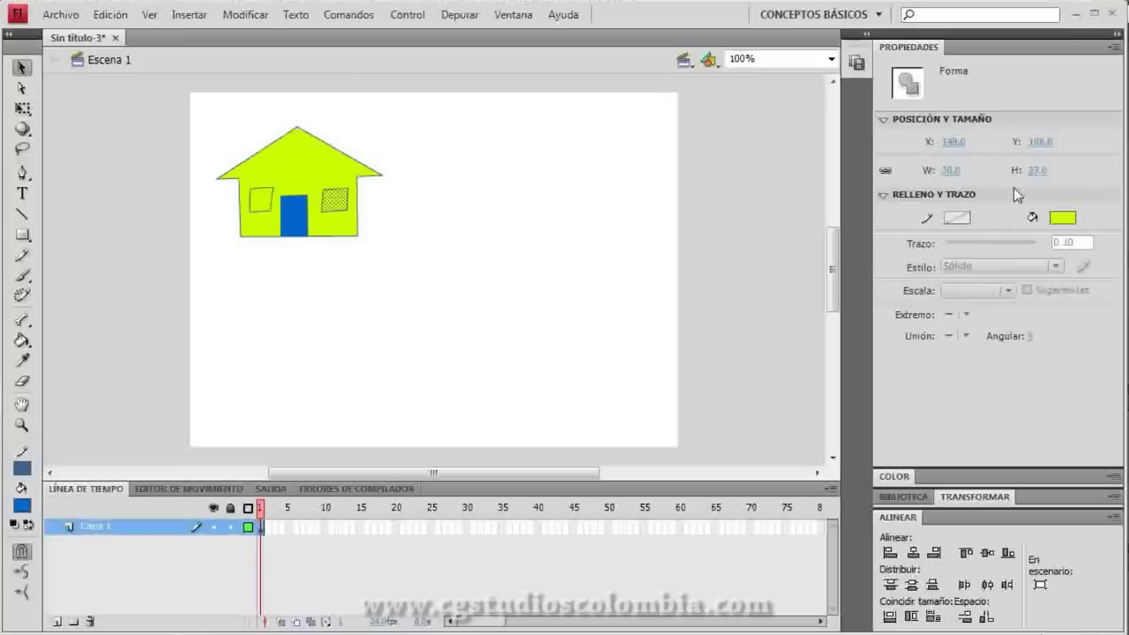
click(1063, 217)
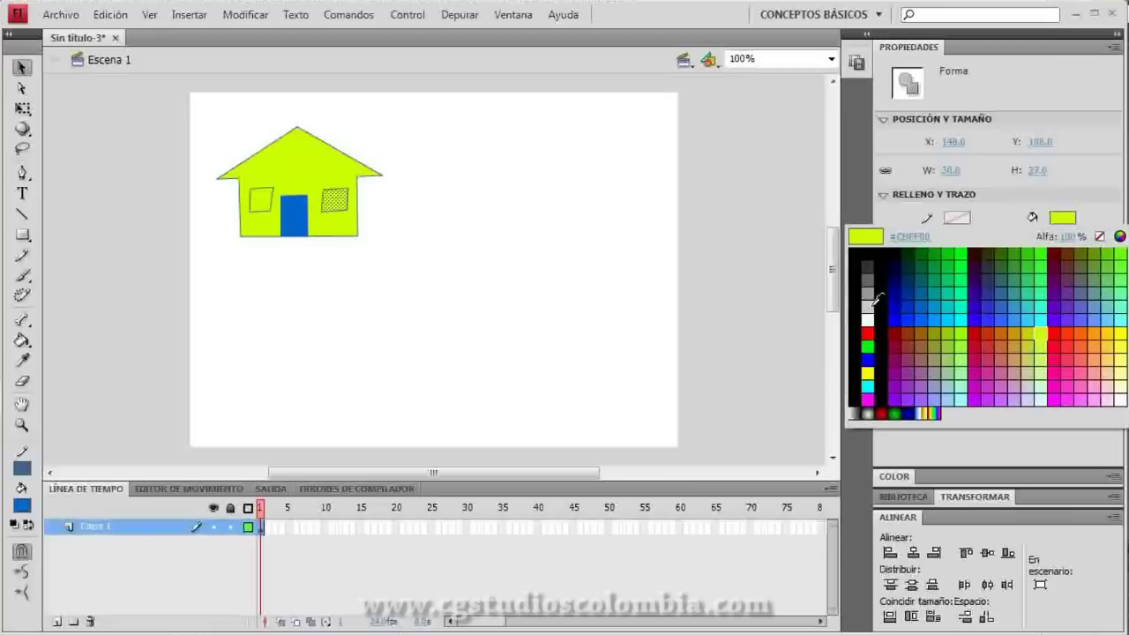
click(932, 302)
click(371, 202)
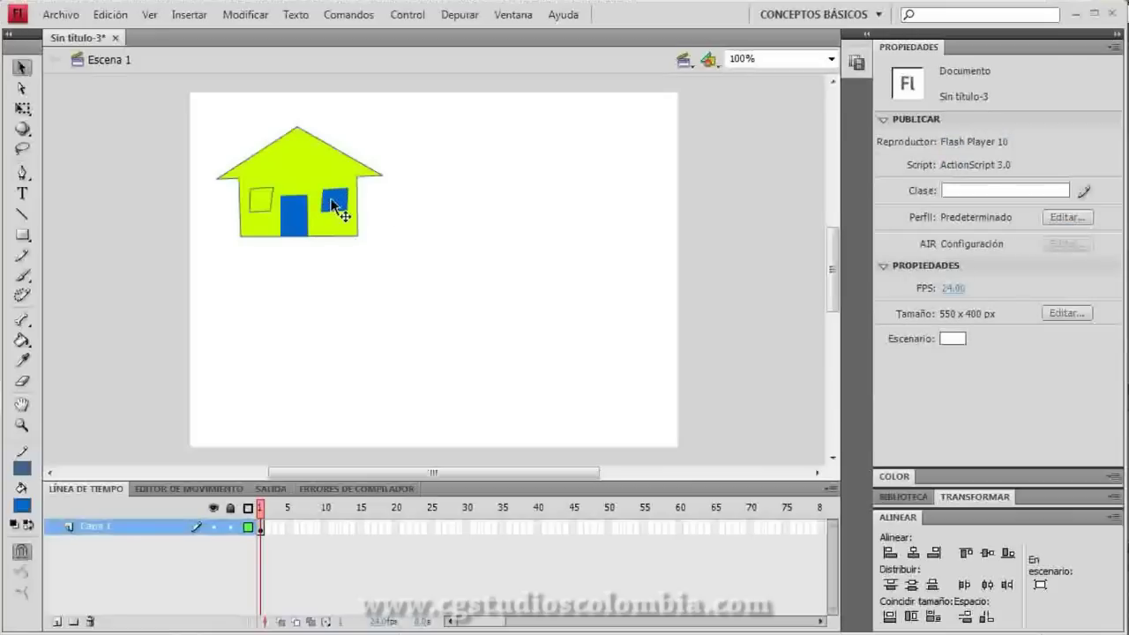
Select the fills of both windows together and set their colour to turquoise
click(335, 202)
shift+click(262, 201)
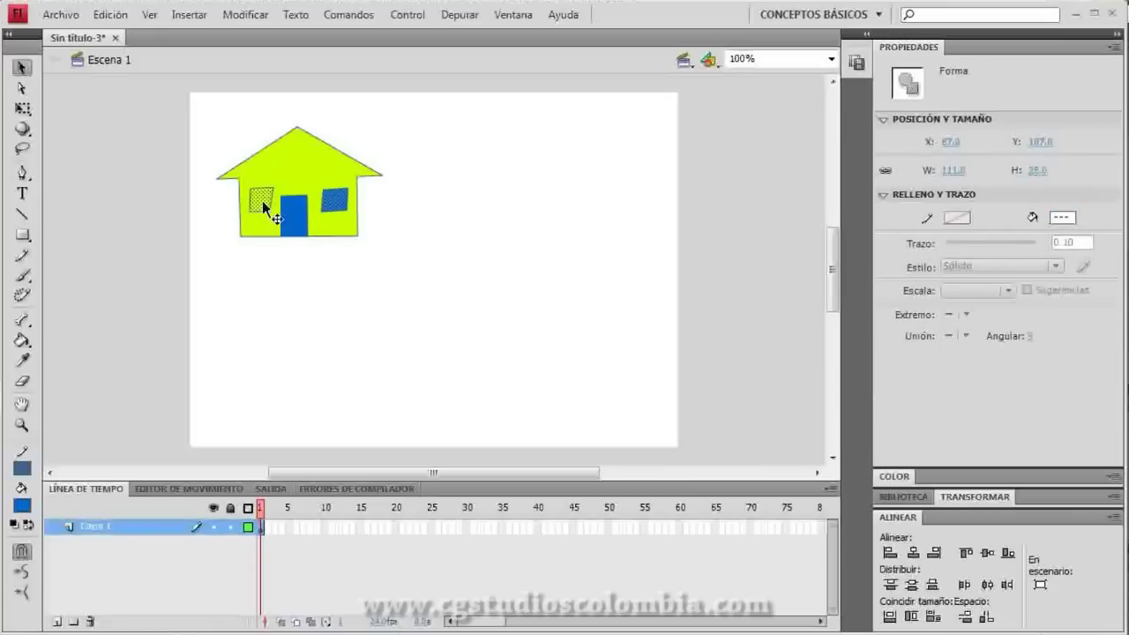
click(1061, 219)
click(1042, 306)
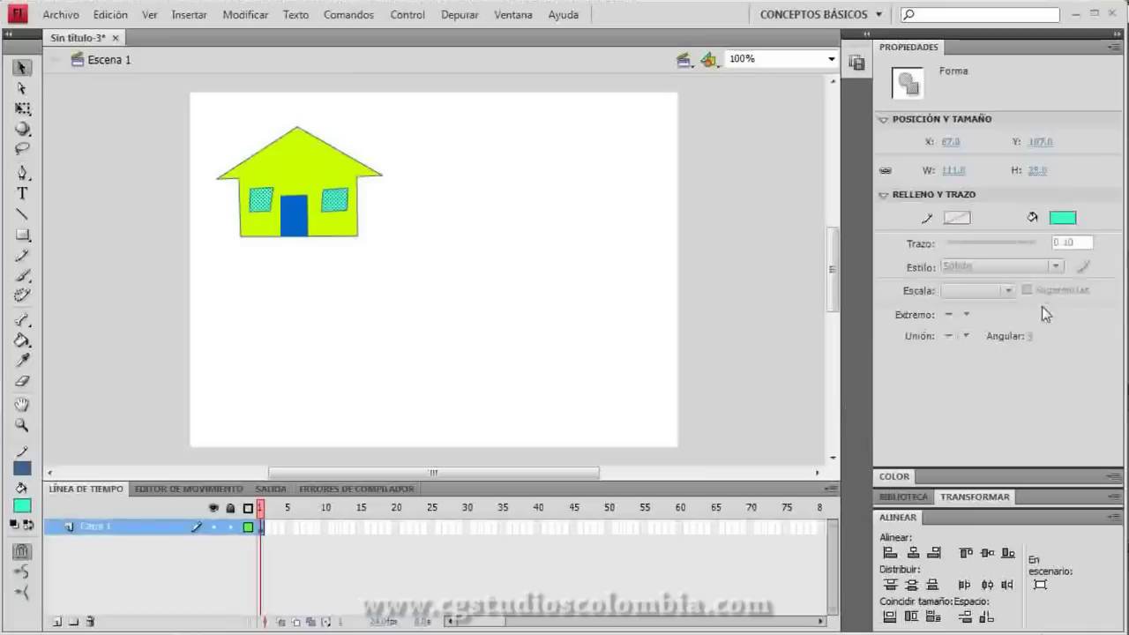
click(579, 351)
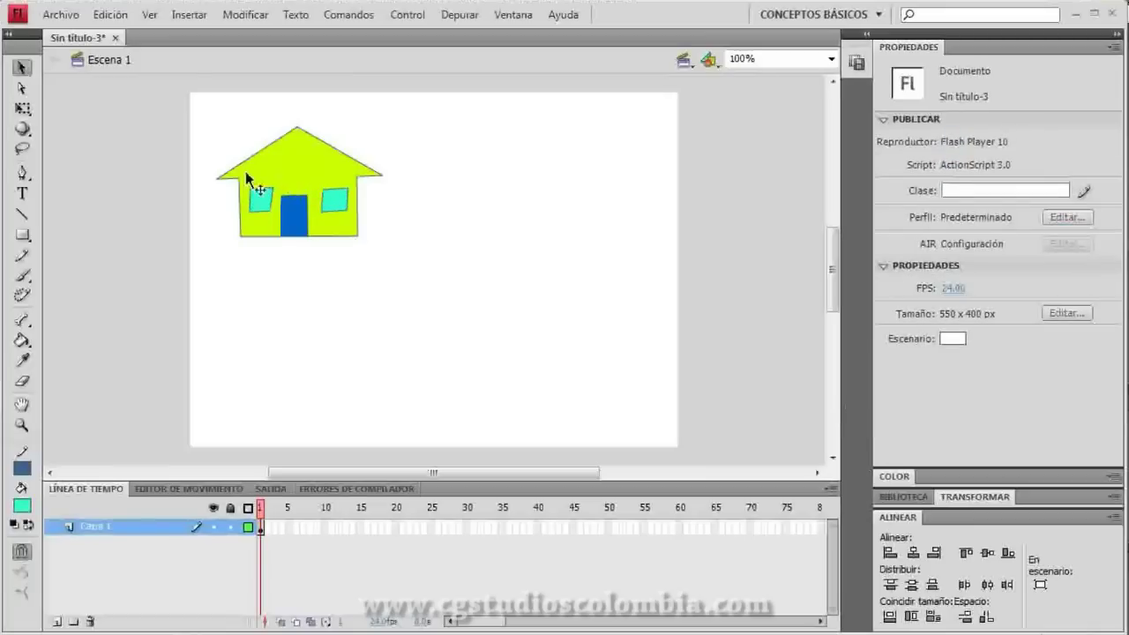
Draw a closed L-shaped outline with a diagonal inner corner along the stage's lower and right edges with the Pen tool
click(22, 174)
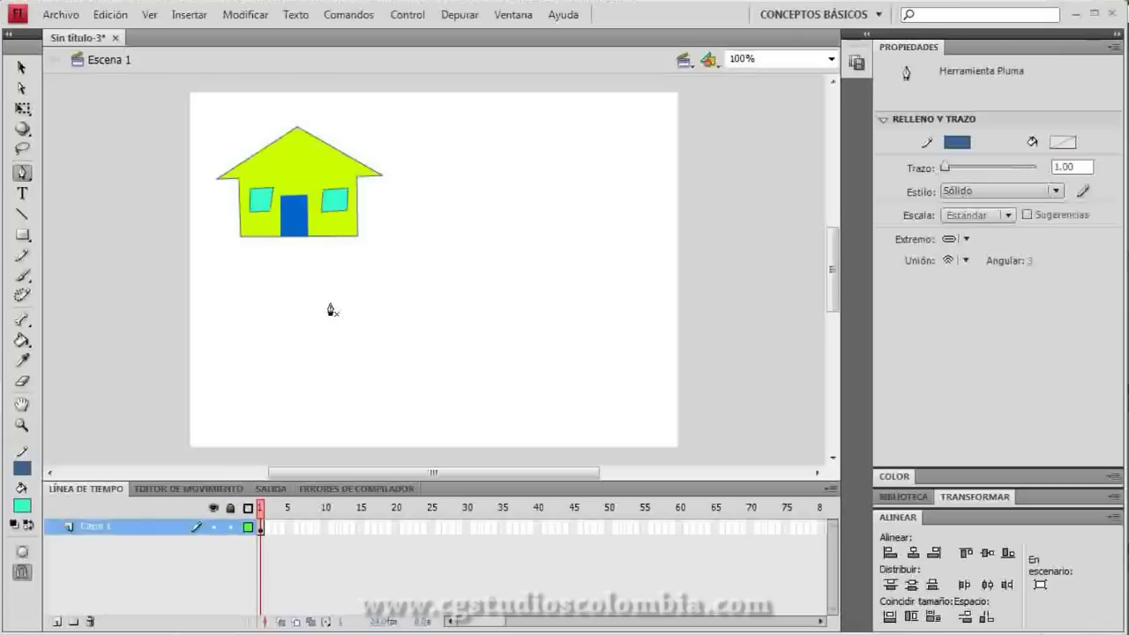
click(190, 406)
click(530, 398)
click(624, 247)
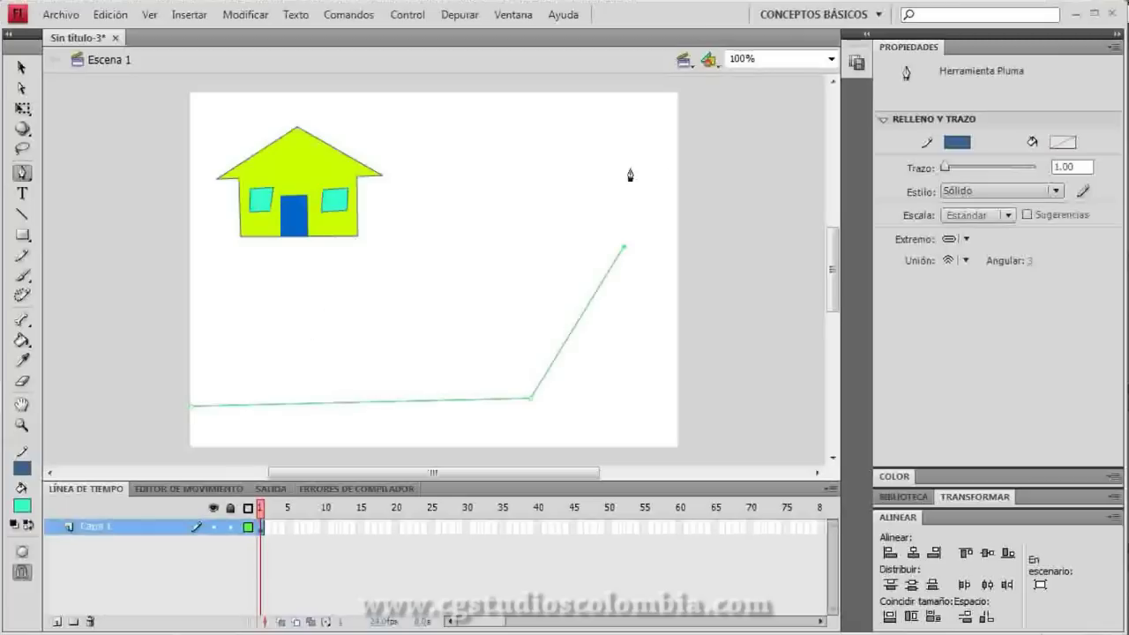
click(625, 92)
click(677, 92)
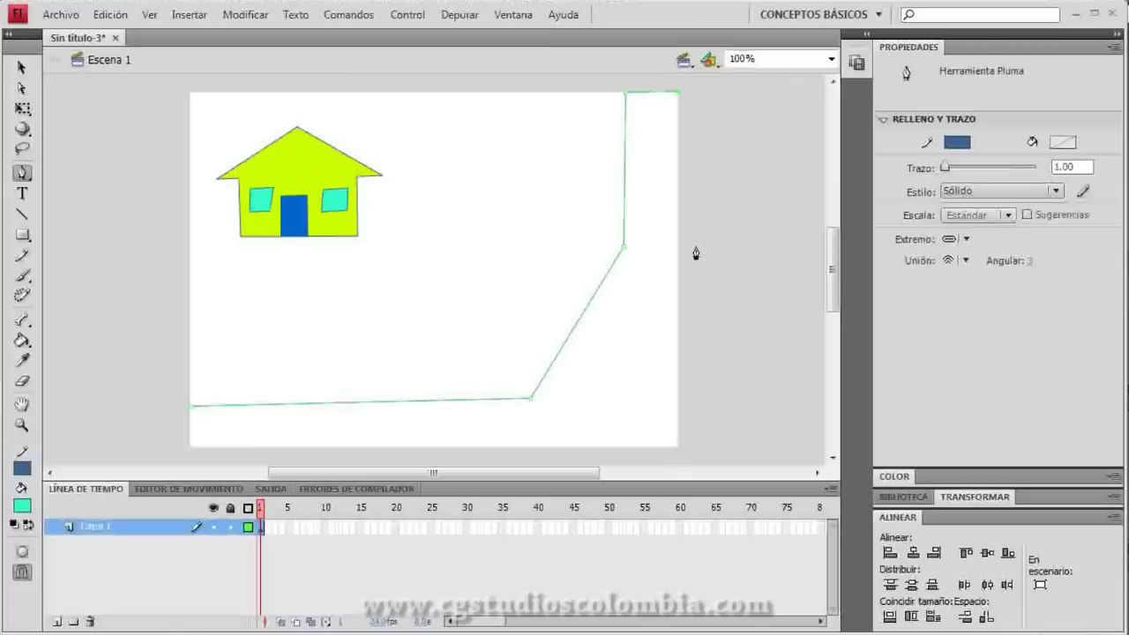
click(680, 450)
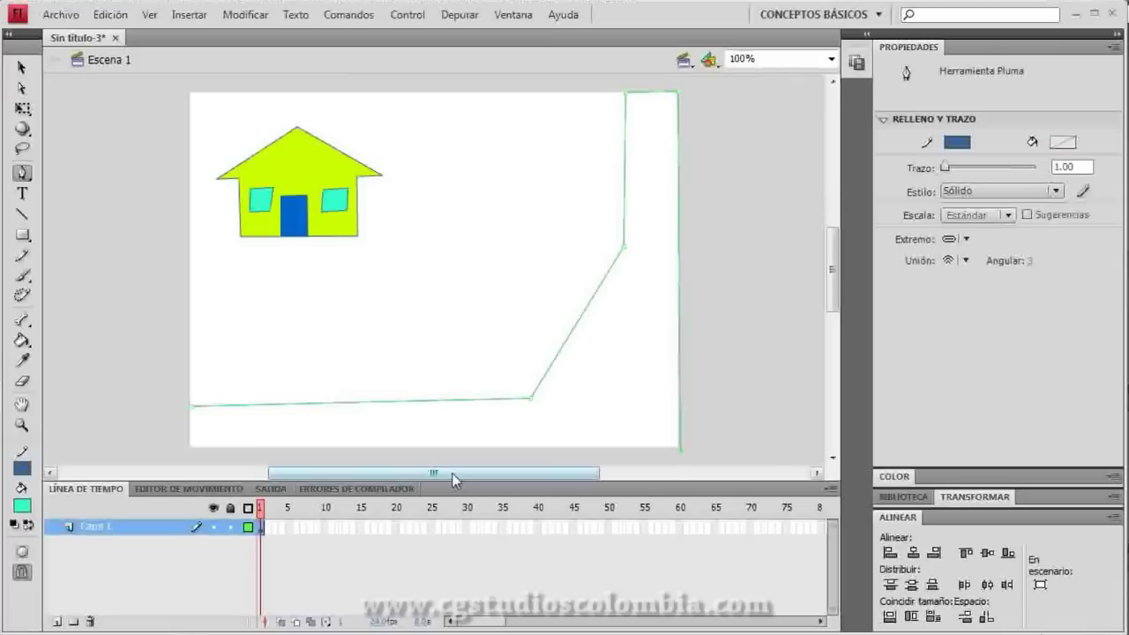
click(188, 450)
click(191, 407)
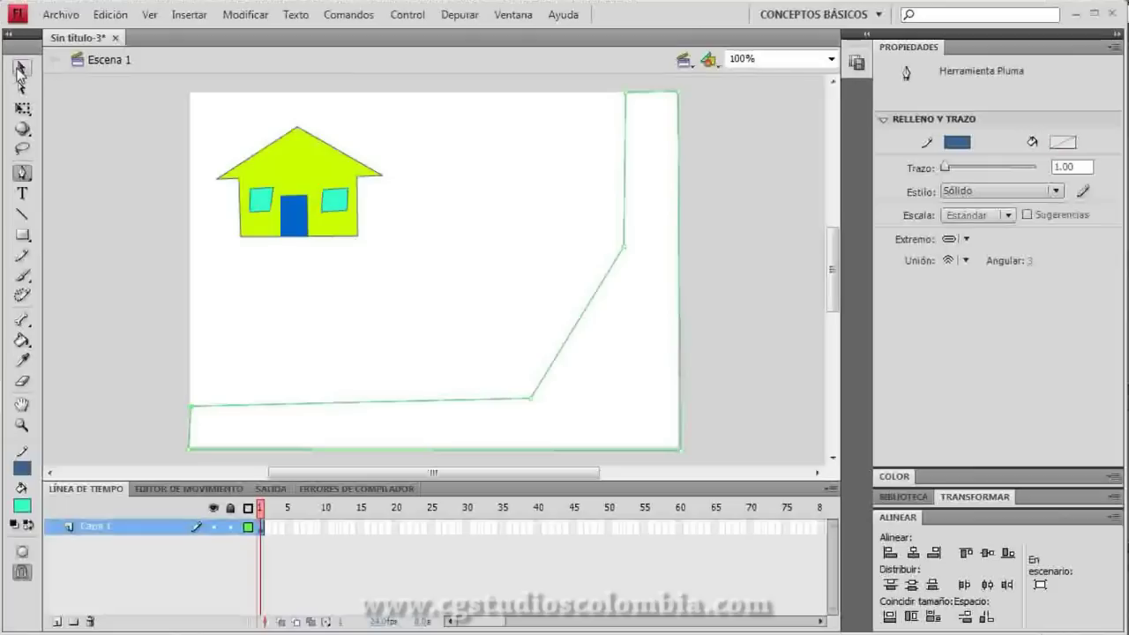
Bend the diagonal inner edge of the L-shaped outline into an outward curve and fill the shape with turquoise
click(20, 70)
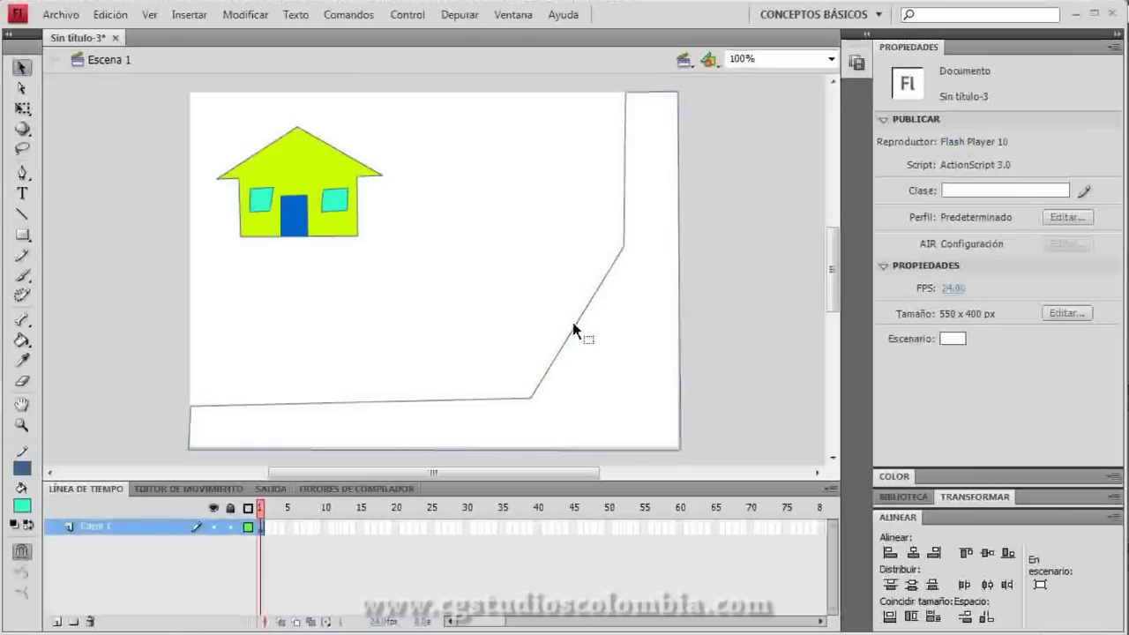
drag(574, 332, 593, 363)
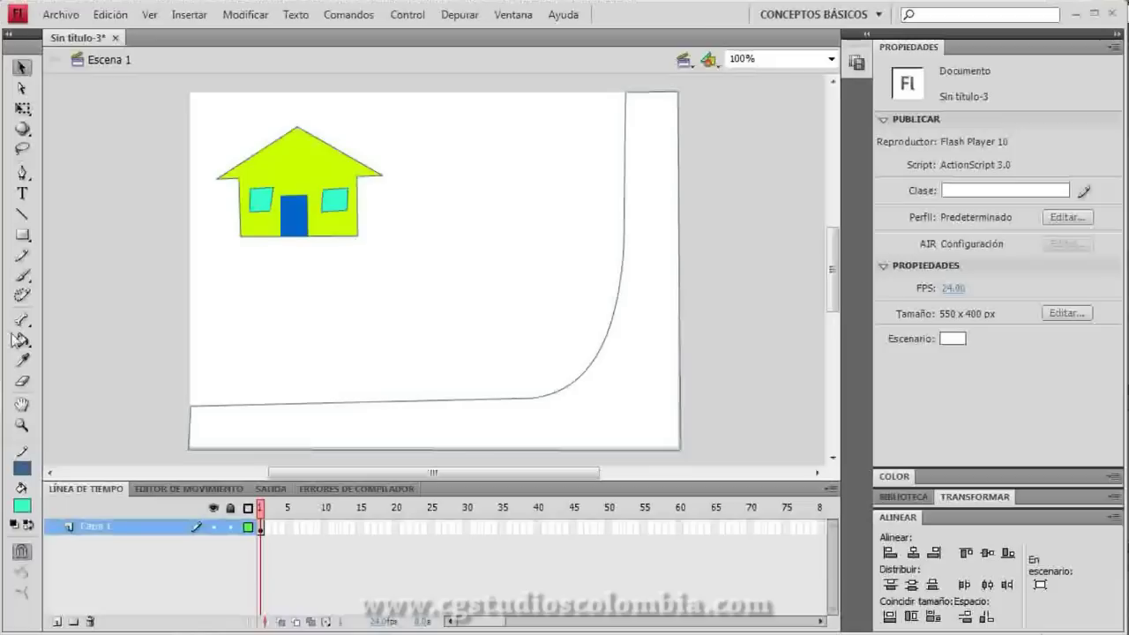
click(22, 340)
click(205, 407)
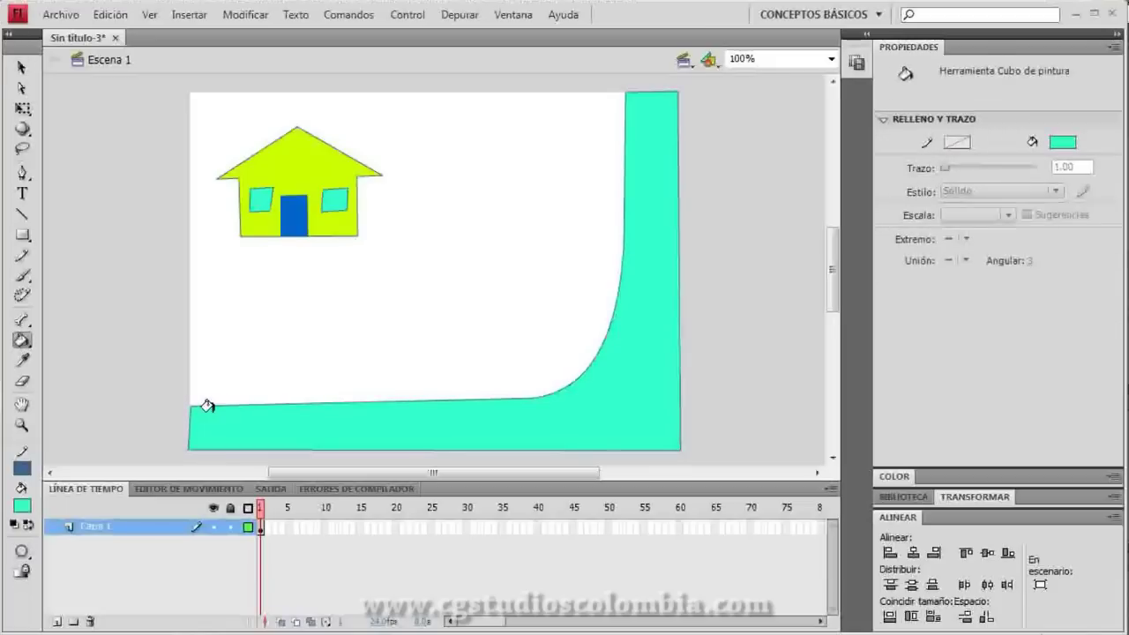
Delete the entire outline stroke around the turquoise L-shaped band, leaving only its fill
click(21, 67)
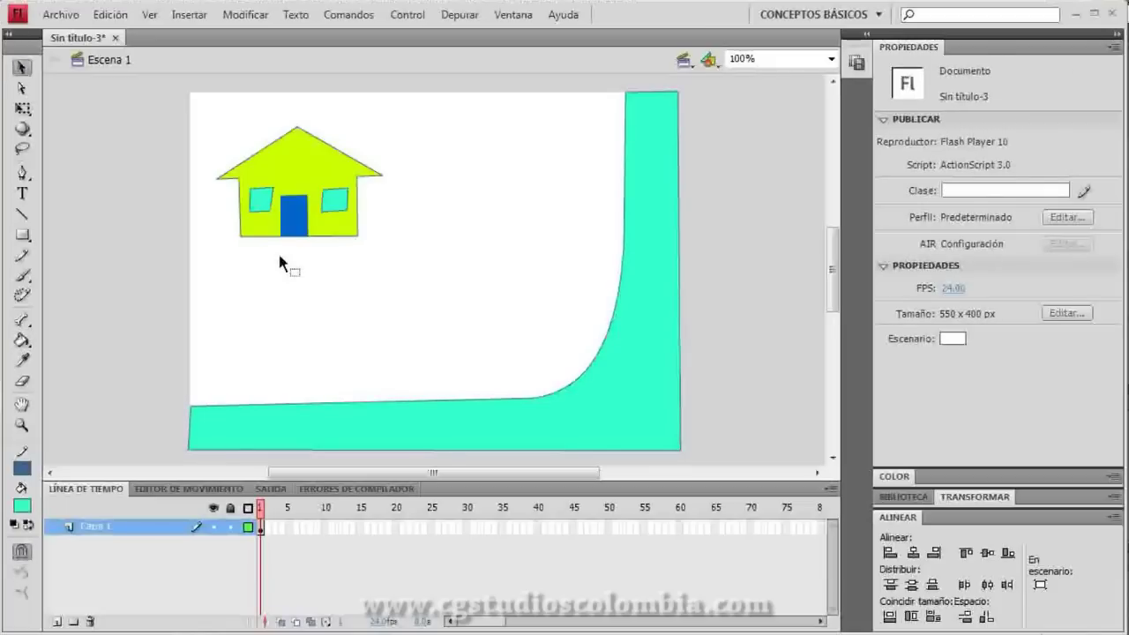
double_click(615, 310)
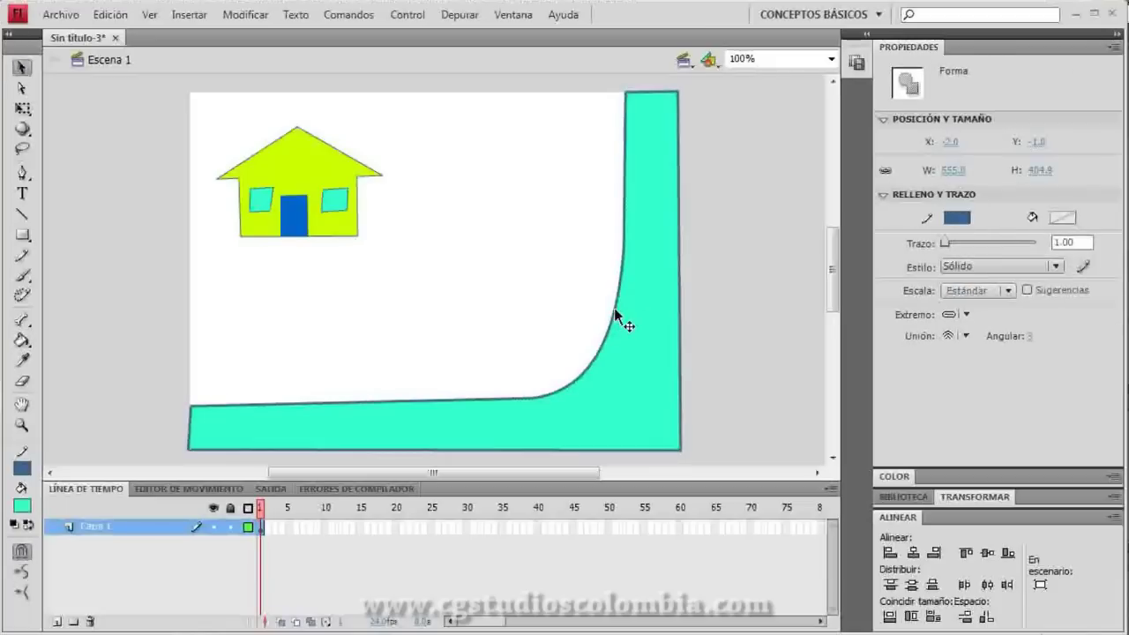
key(Delete)
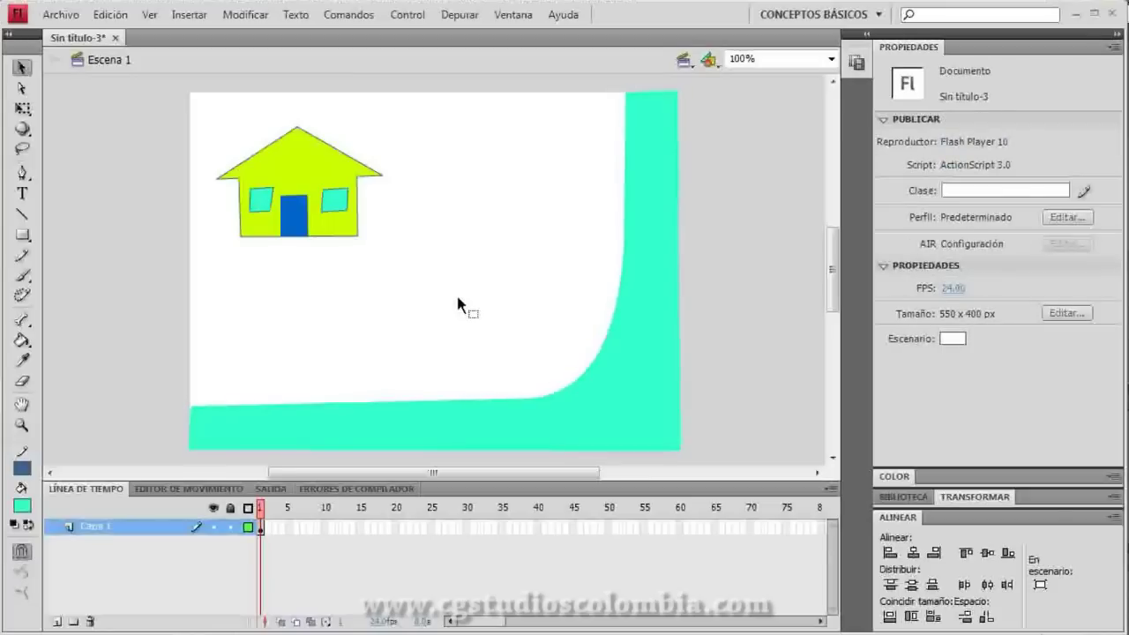
Clear the stage by deleting the whole house and the turquoise L-shaped band
drag(458, 105, 142, 319)
drag(338, 185, 203, 185)
key(Delete)
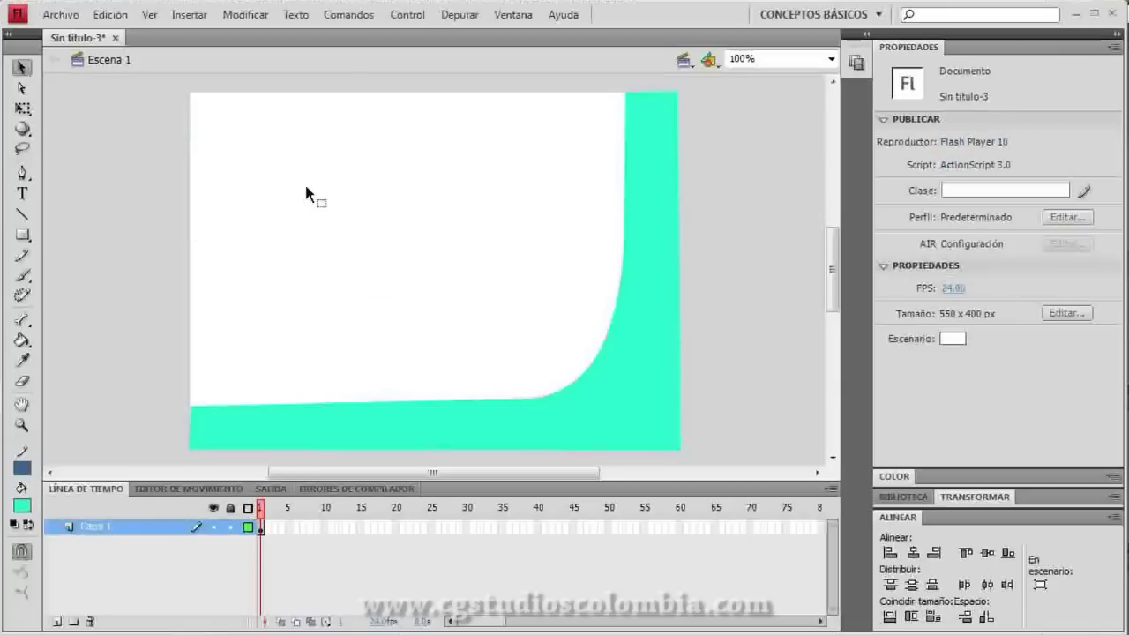
click(635, 294)
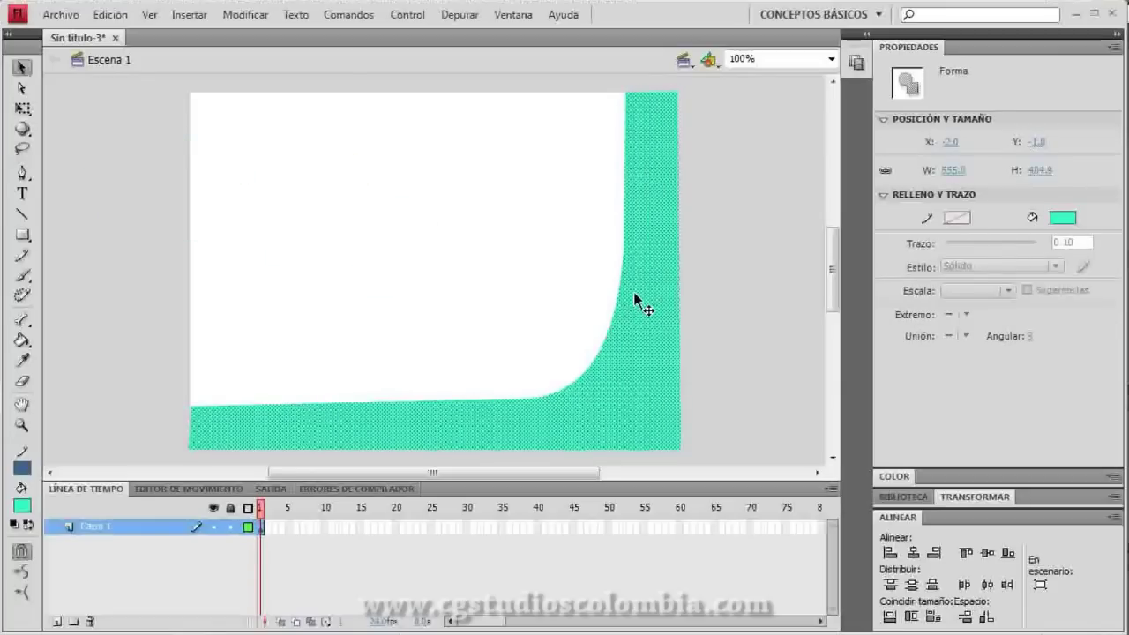
key(Delete)
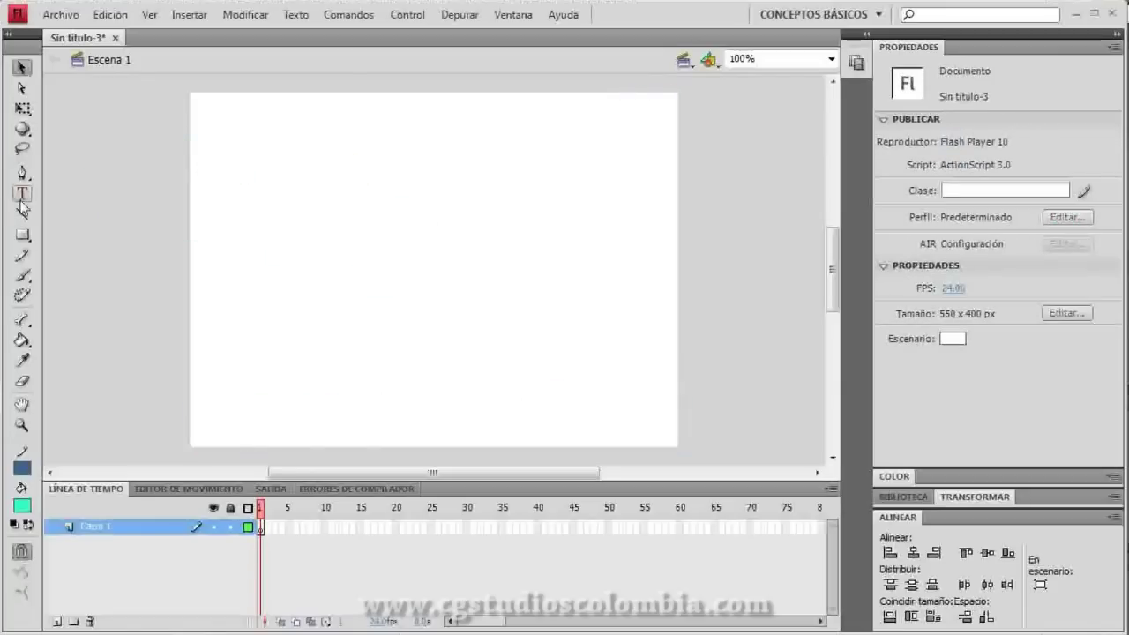
Draw a closed five-point shape with an inward notch in its lower edge using the Pen tool, and fill it with turquoise
click(22, 174)
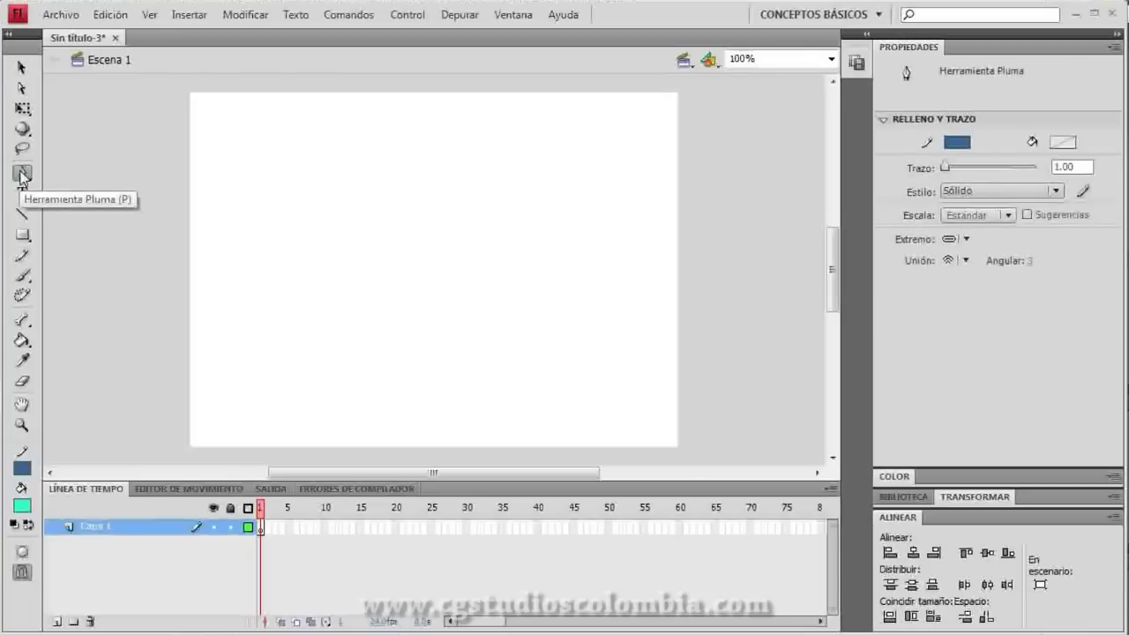
click(291, 179)
click(530, 177)
click(534, 318)
click(424, 269)
click(292, 318)
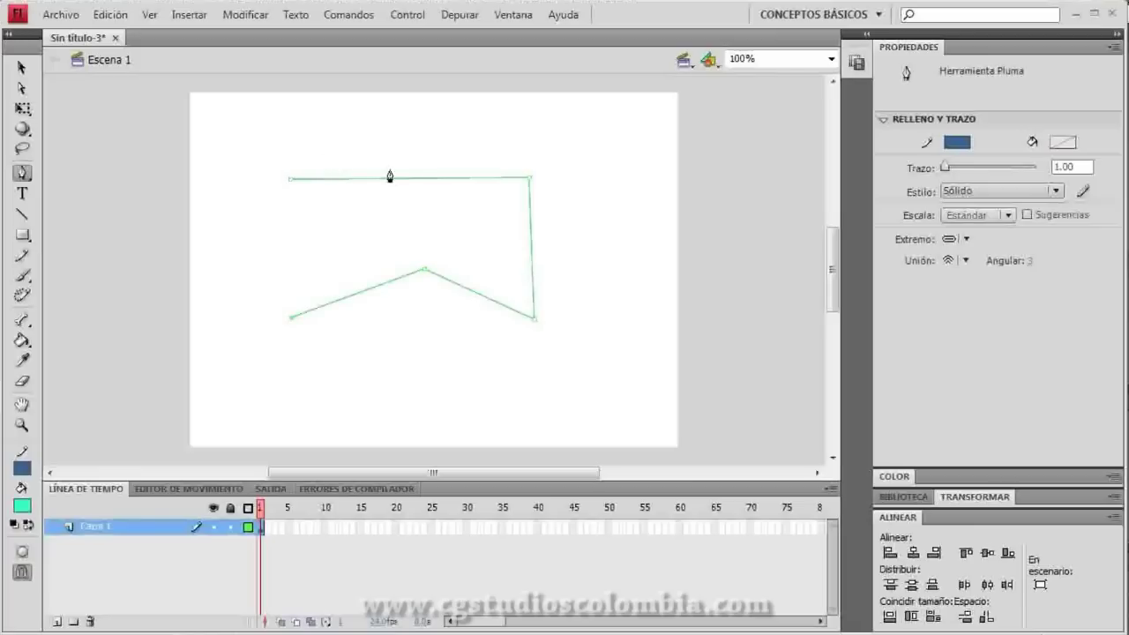
click(292, 186)
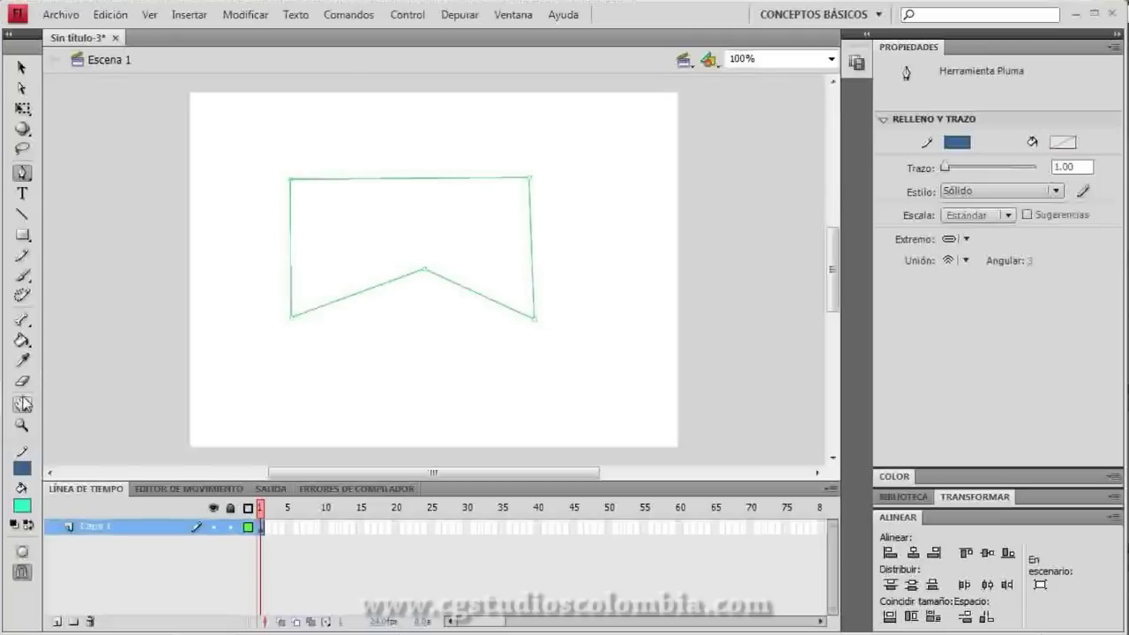
click(22, 341)
click(334, 251)
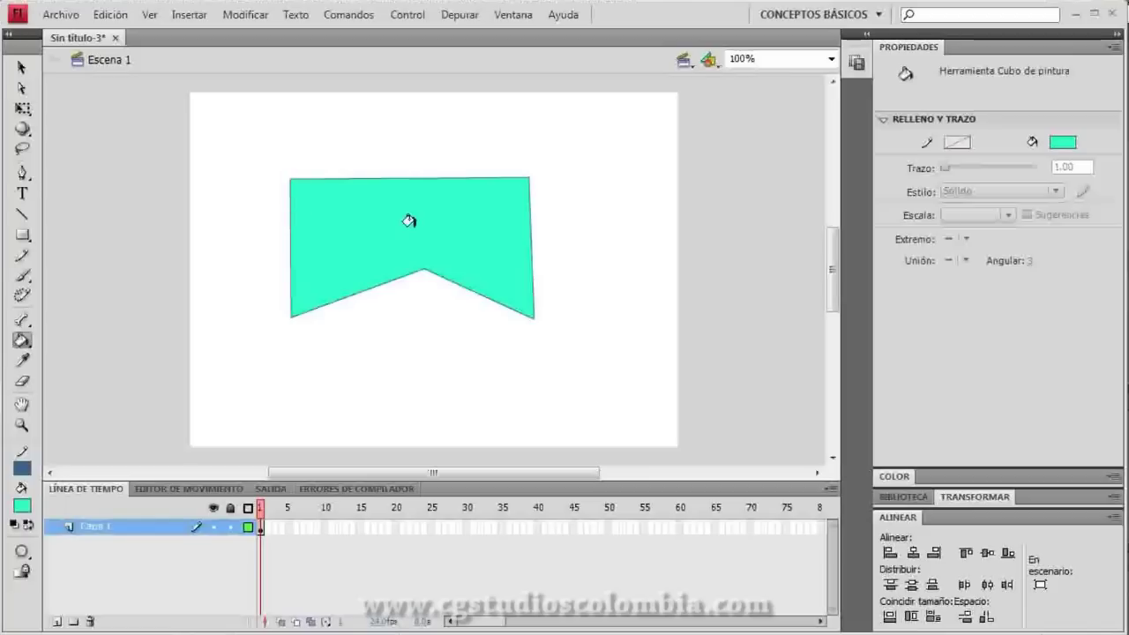
Review the Pen tool variants for adding, deleting and converting anchor points, keeping the standard Pen tool
click(22, 174)
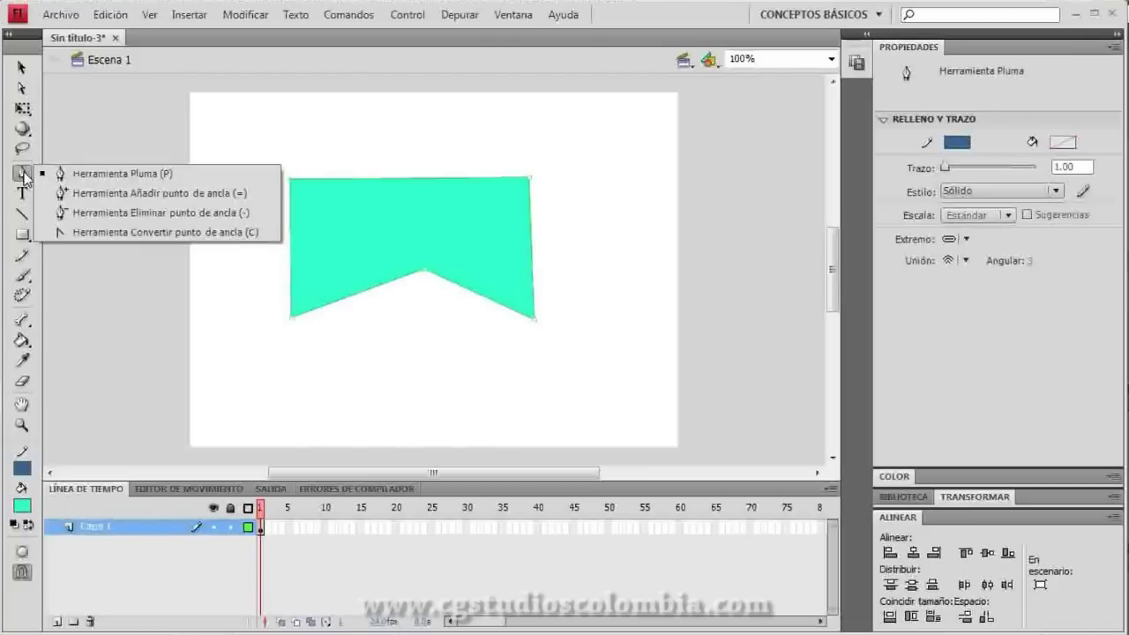
click(119, 174)
click(22, 174)
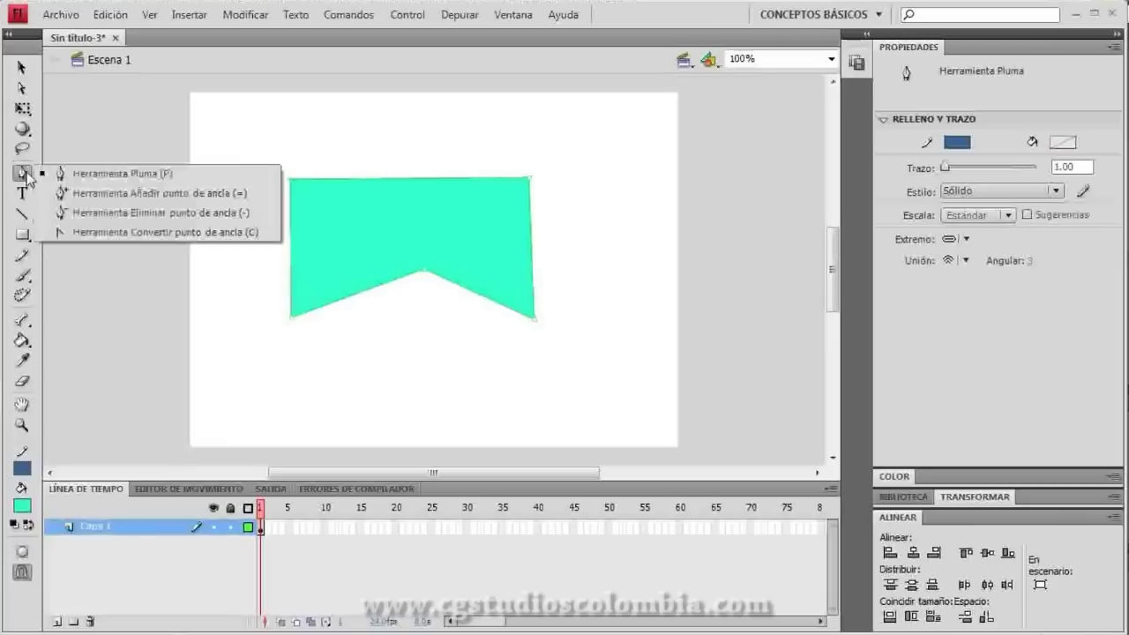
click(112, 165)
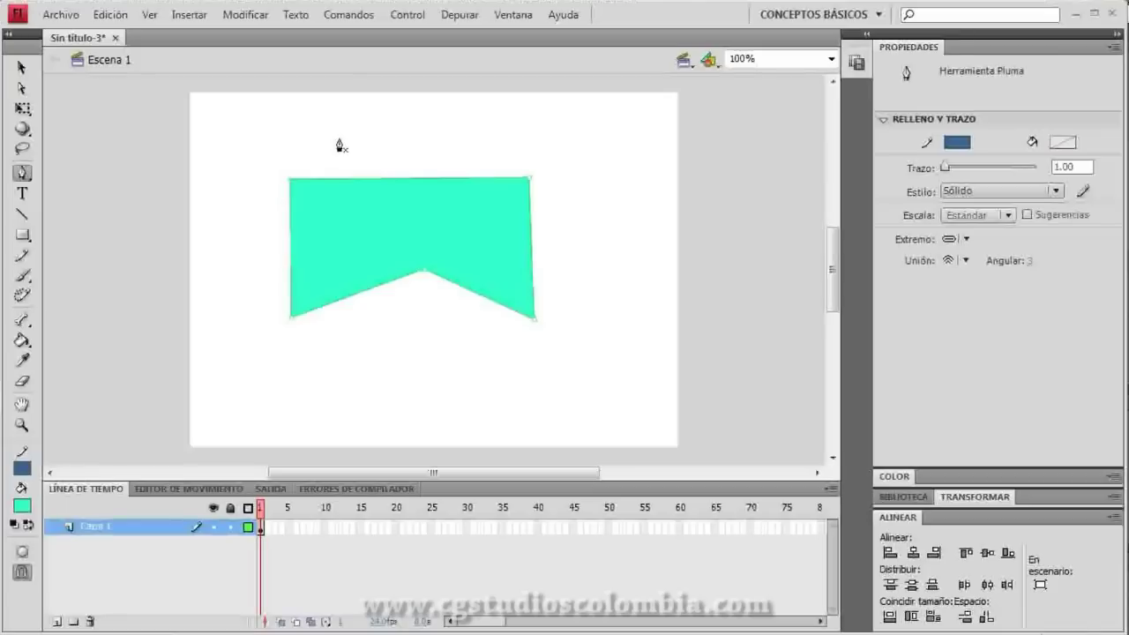
key(ctrl+a)
key(Delete)
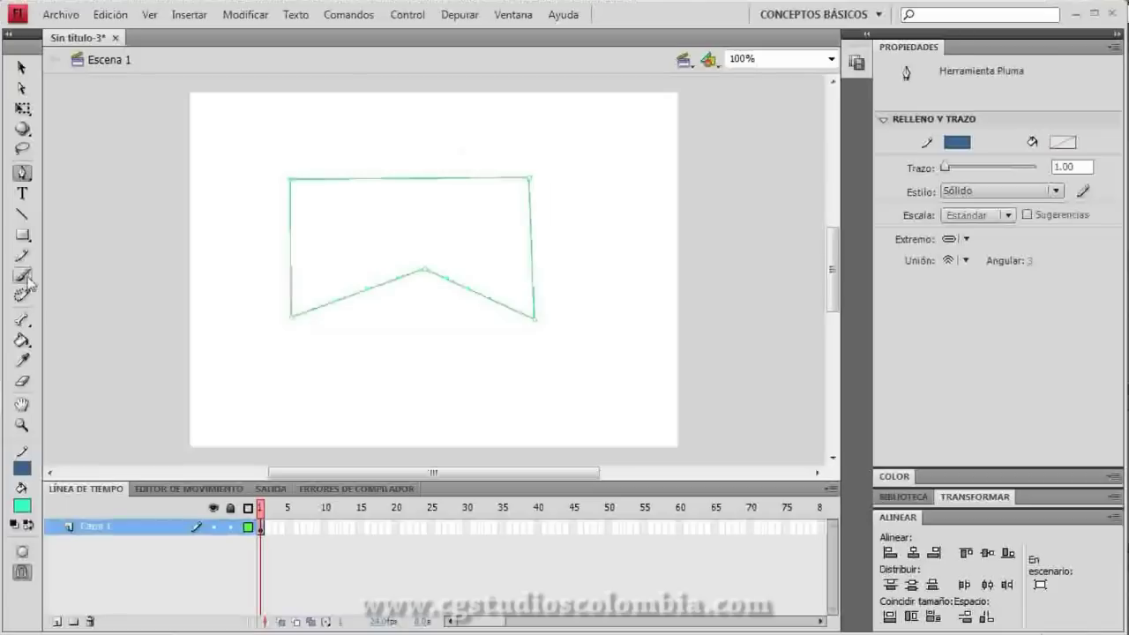
key(ctrl+z)
key(k)
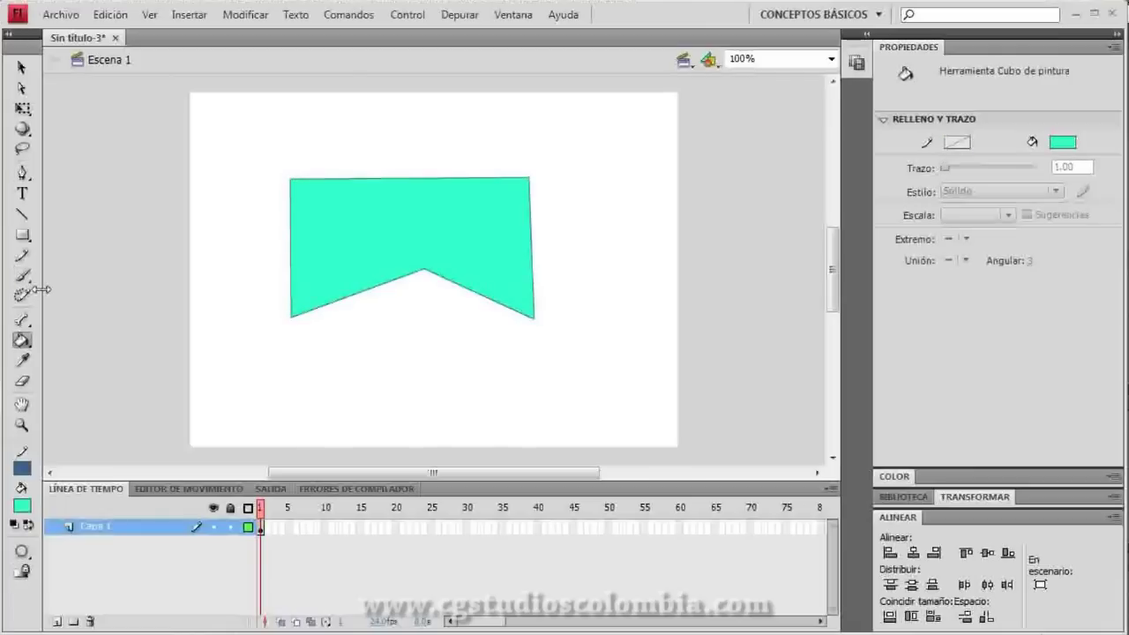
Remove the notch anchor point and the lower-left corner anchor point from the turquoise shape with the Pen tool
key(p)
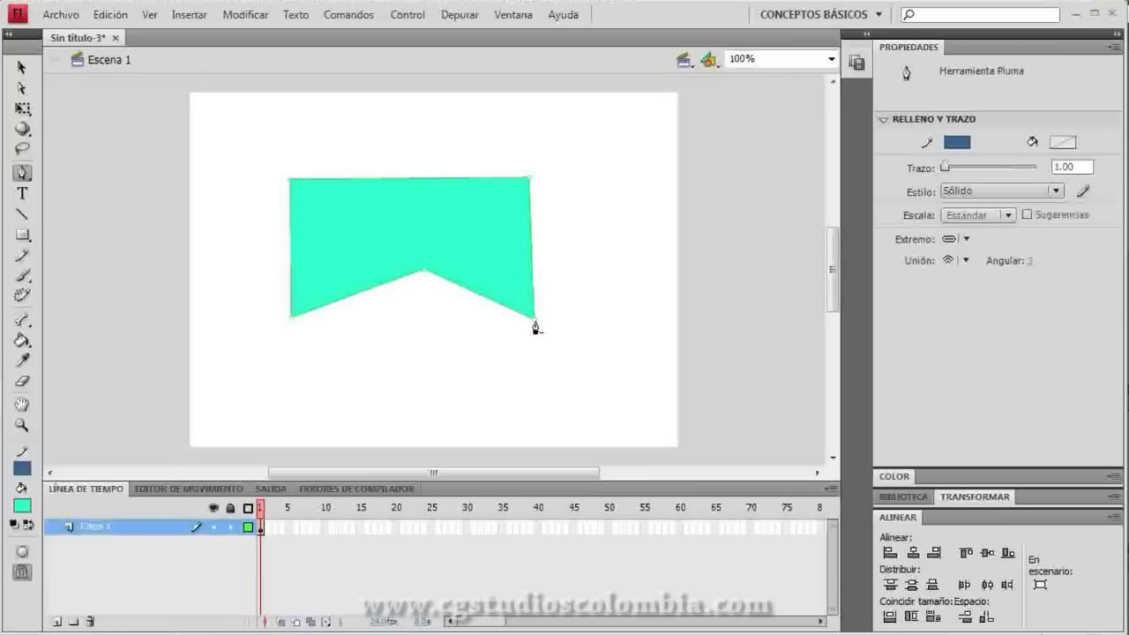
click(425, 277)
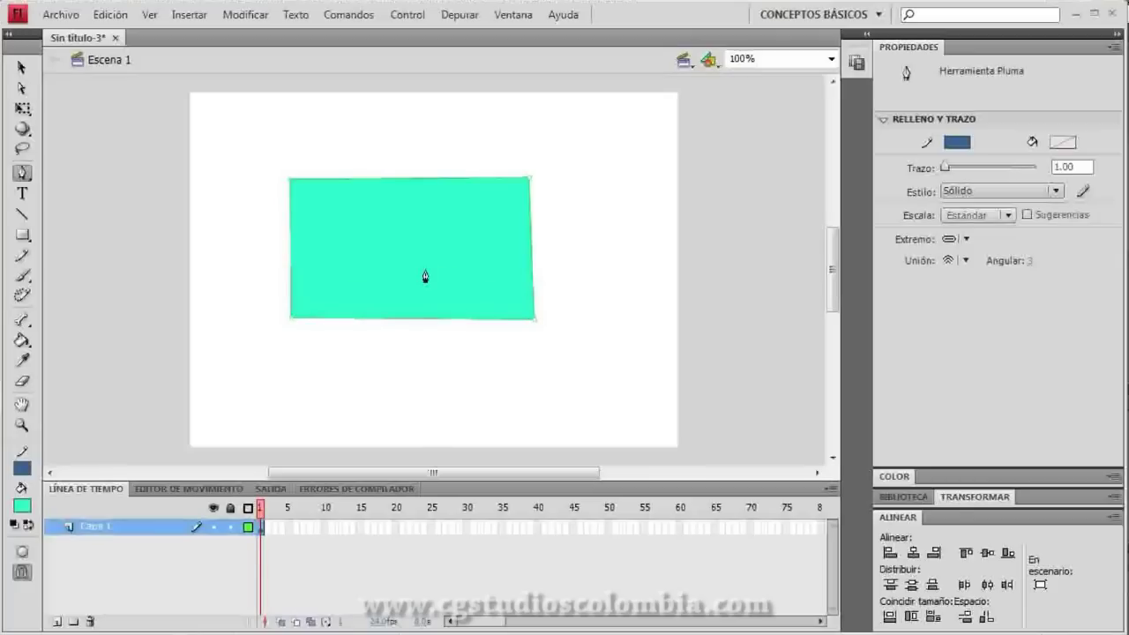
click(292, 325)
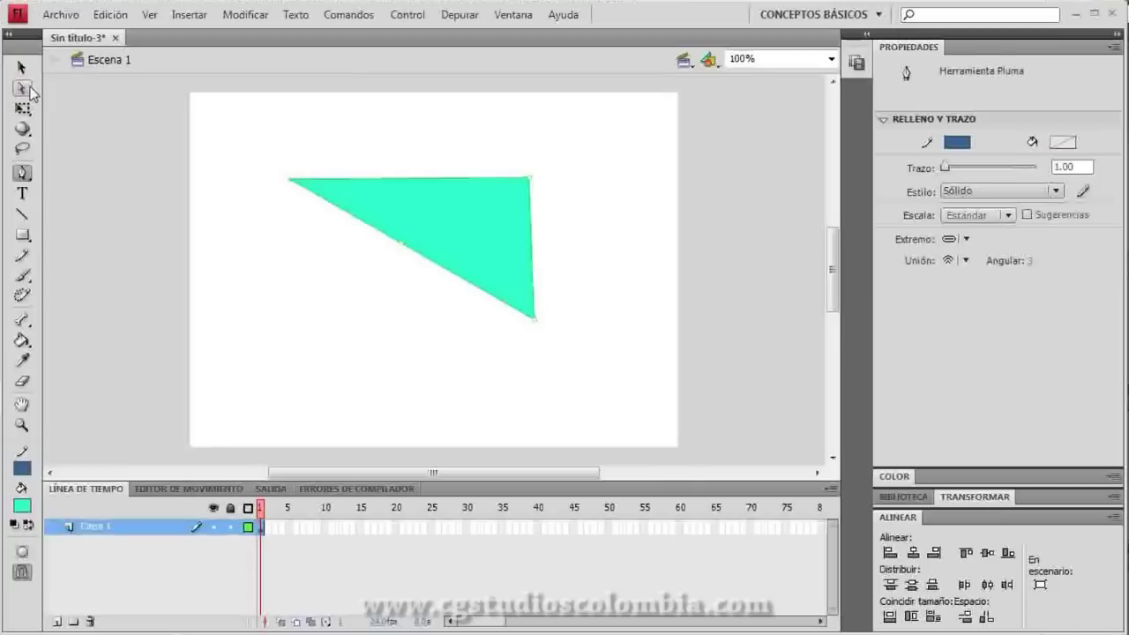
Move the anchor point midway along the diagonal edge out to the lower left to form a four-sided shape
click(24, 89)
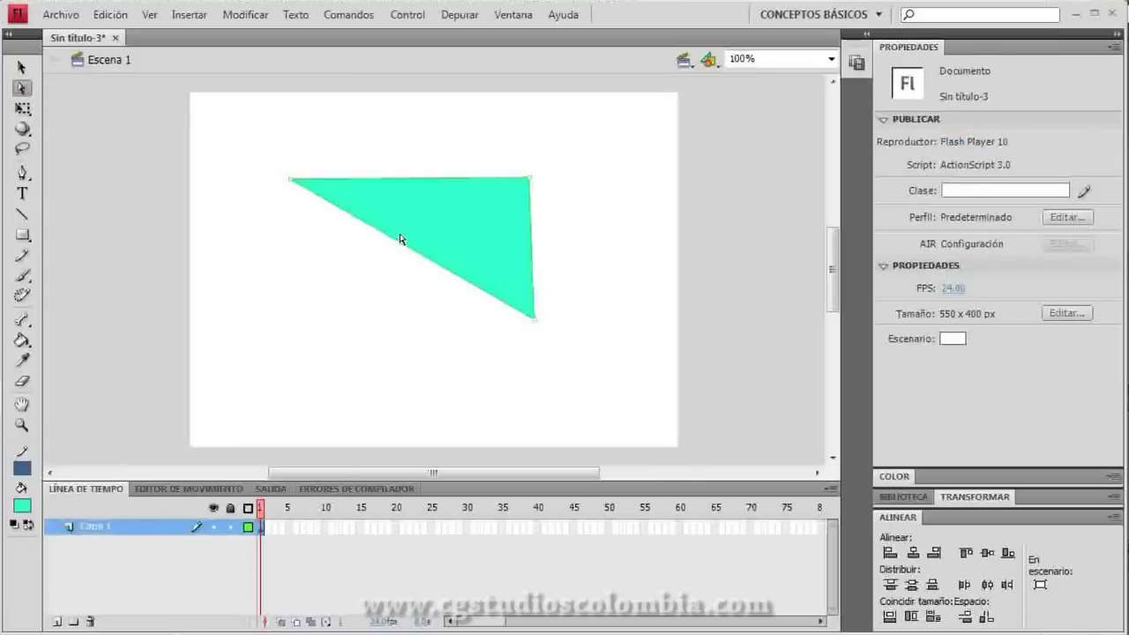
drag(403, 249, 290, 303)
Add three anchor points along the middle of the shape's lower edge with the Pen tool
key(p)
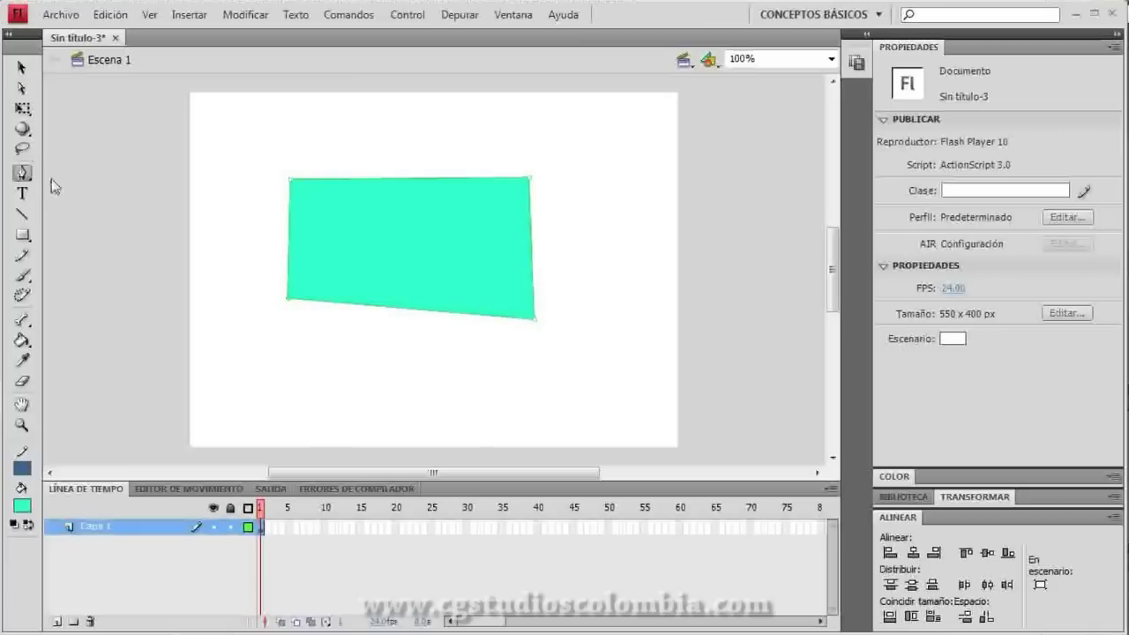
click(410, 309)
click(349, 303)
click(381, 306)
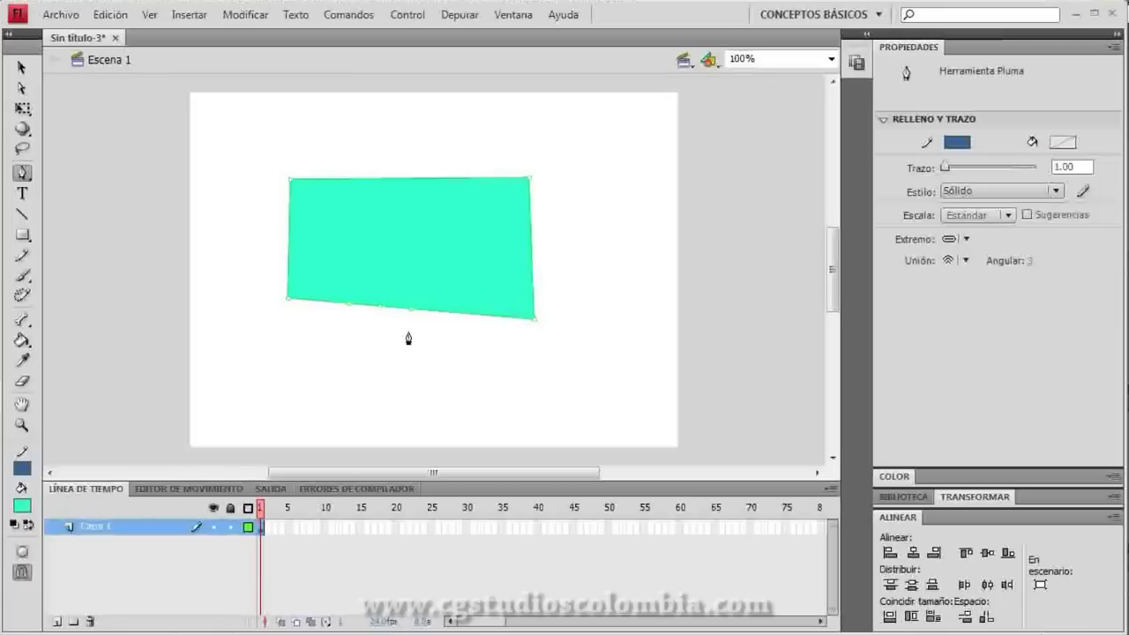
Move two of the added lower-edge anchor points up into the shape to form a trapezoidal opening
click(23, 87)
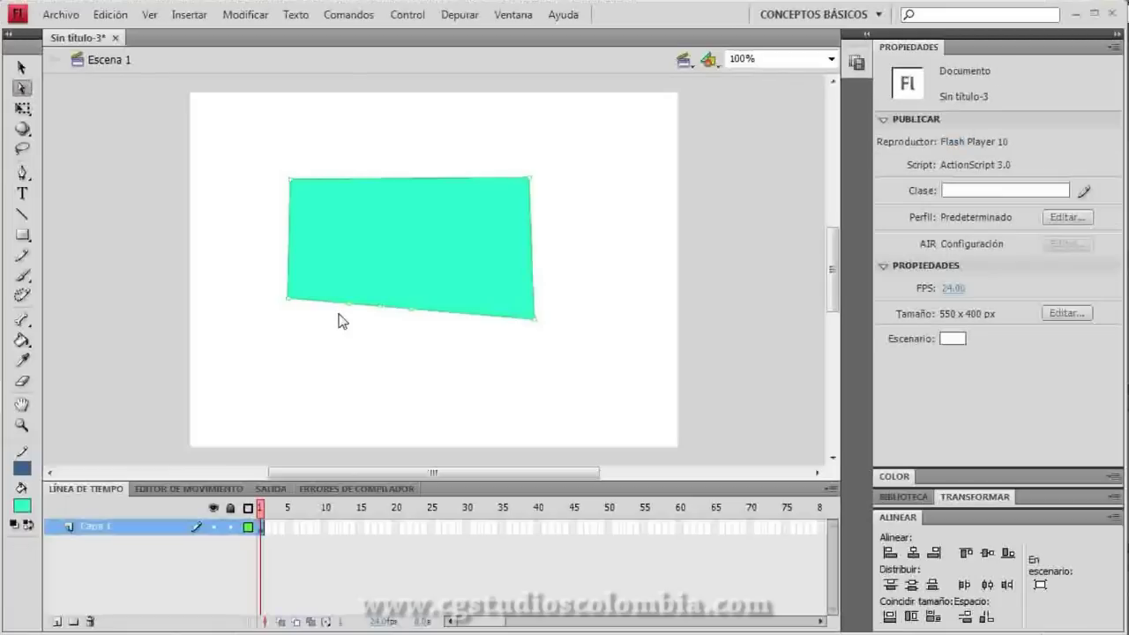
drag(380, 306, 382, 236)
click(423, 303)
drag(412, 311, 467, 236)
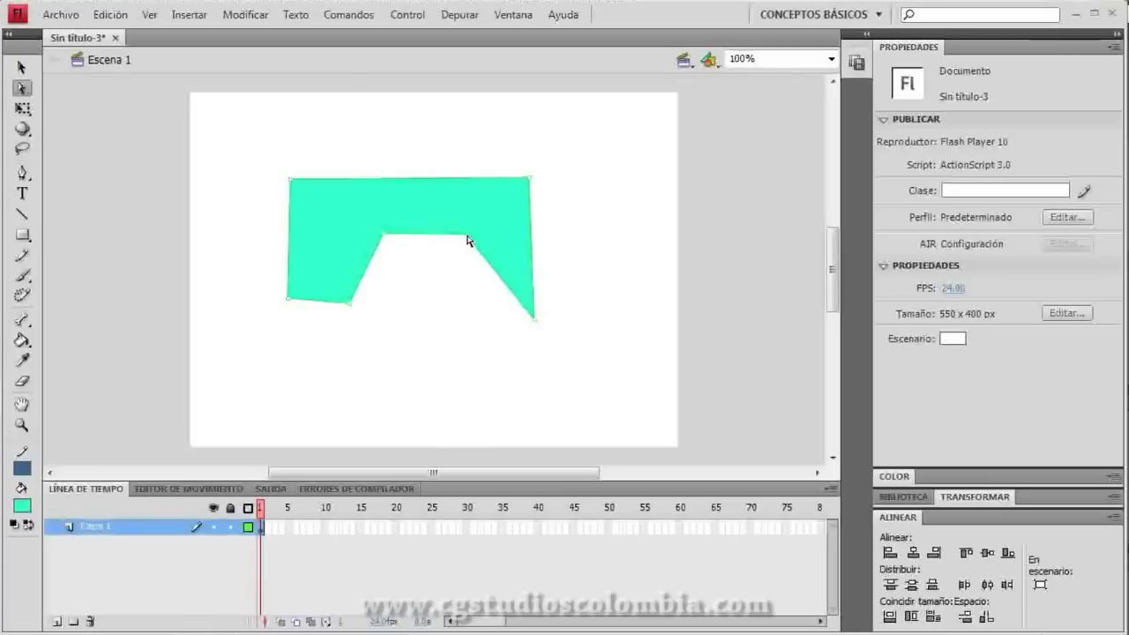
Add an anchor point at the middle of the upper edge and raise it to form a roof peak
click(22, 173)
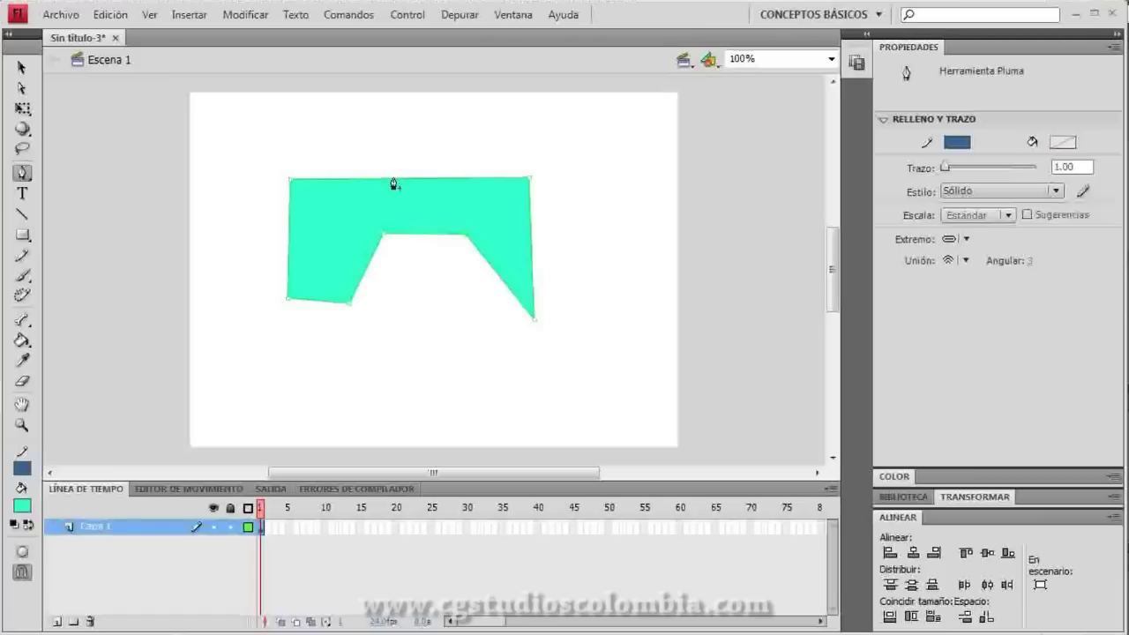
key(a)
drag(397, 180, 407, 98)
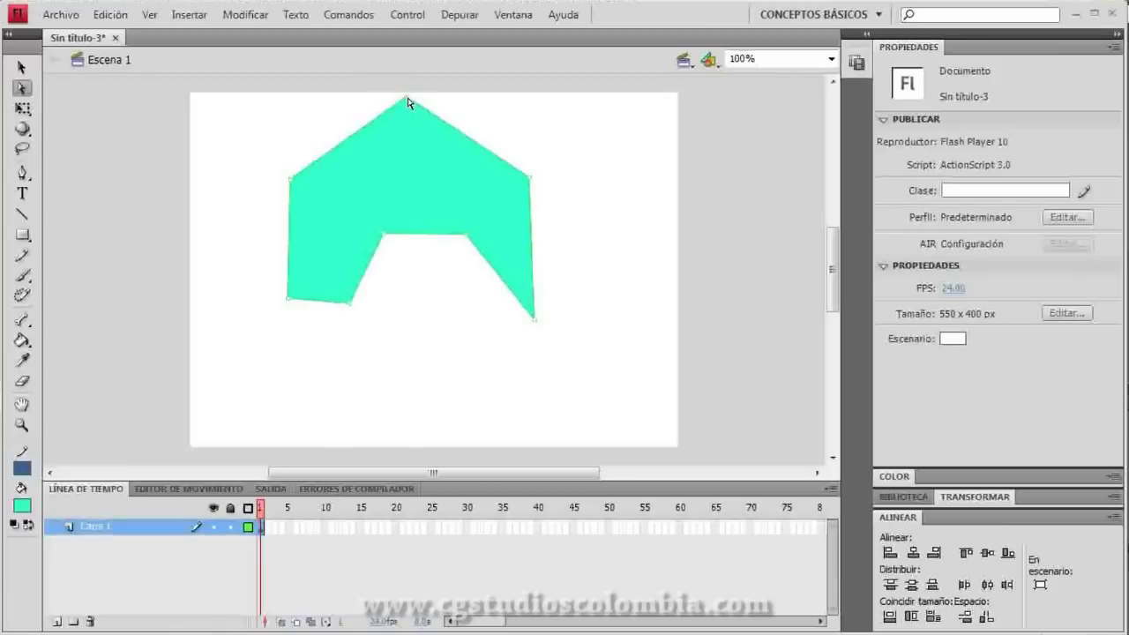
Add an anchor point near the lower end of each roof slope with the Pen tool
key(p)
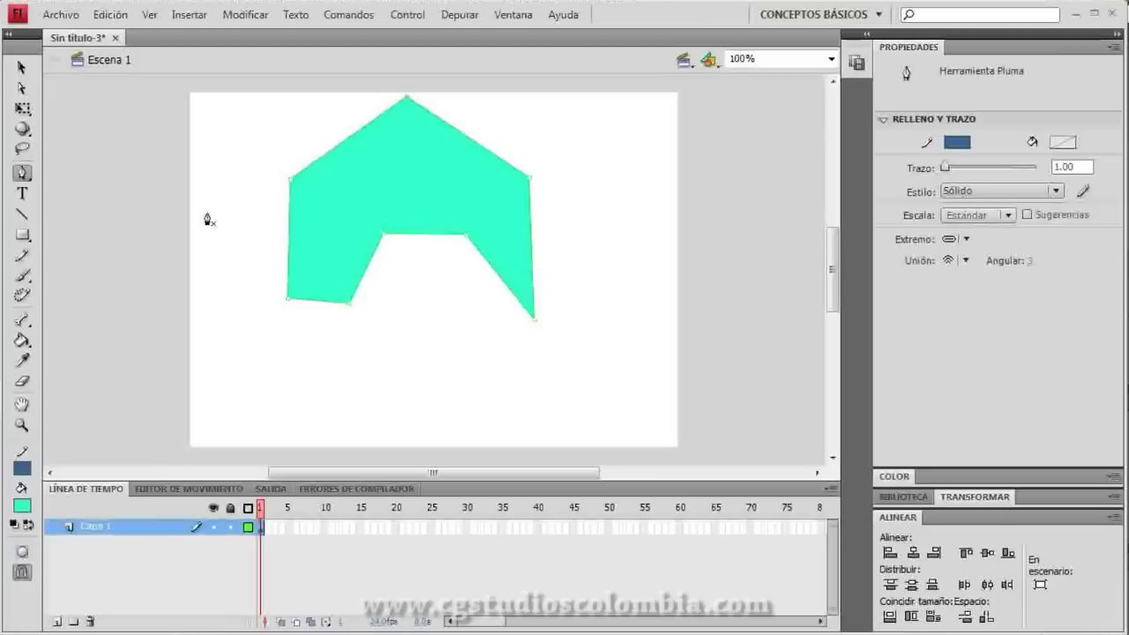
click(308, 165)
click(505, 164)
double_click(504, 159)
key(v)
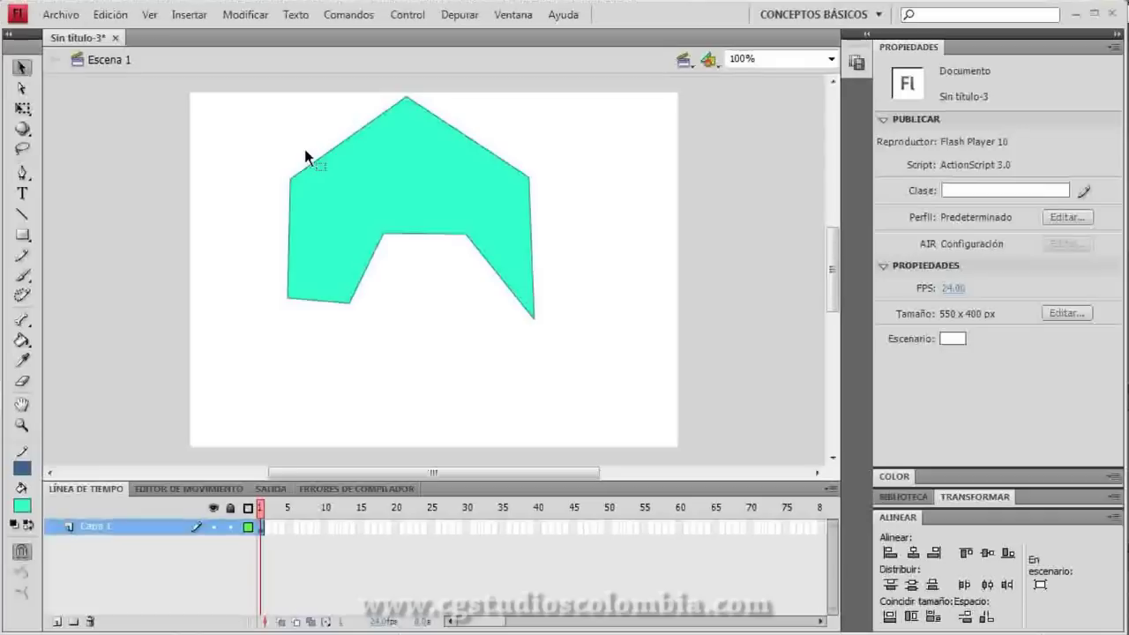
click(312, 167)
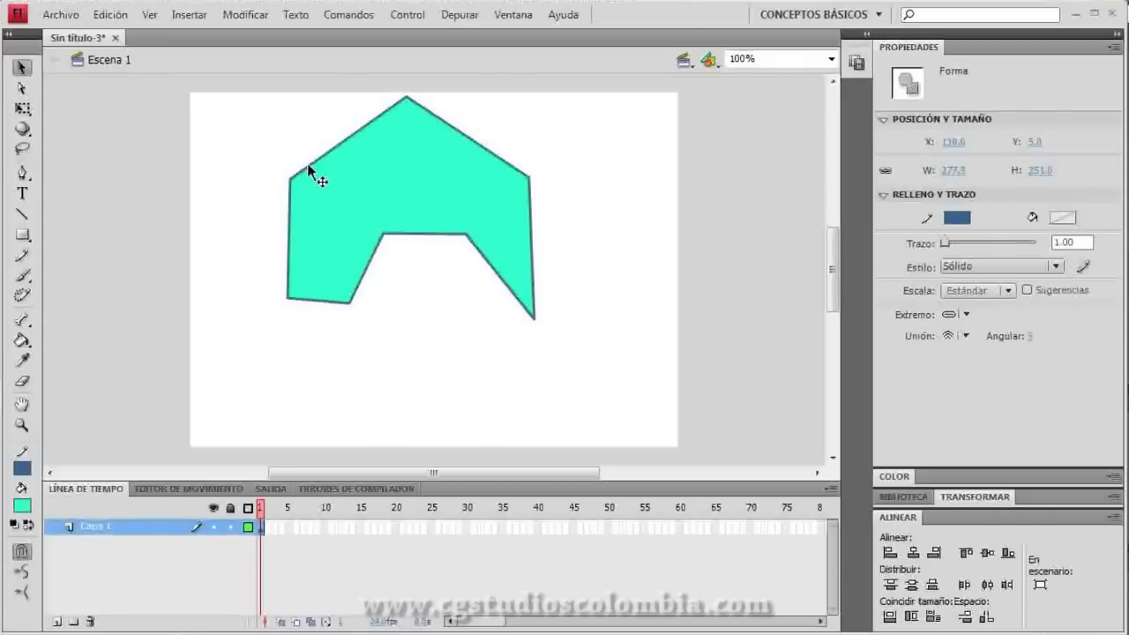
double_click(326, 196)
key(p)
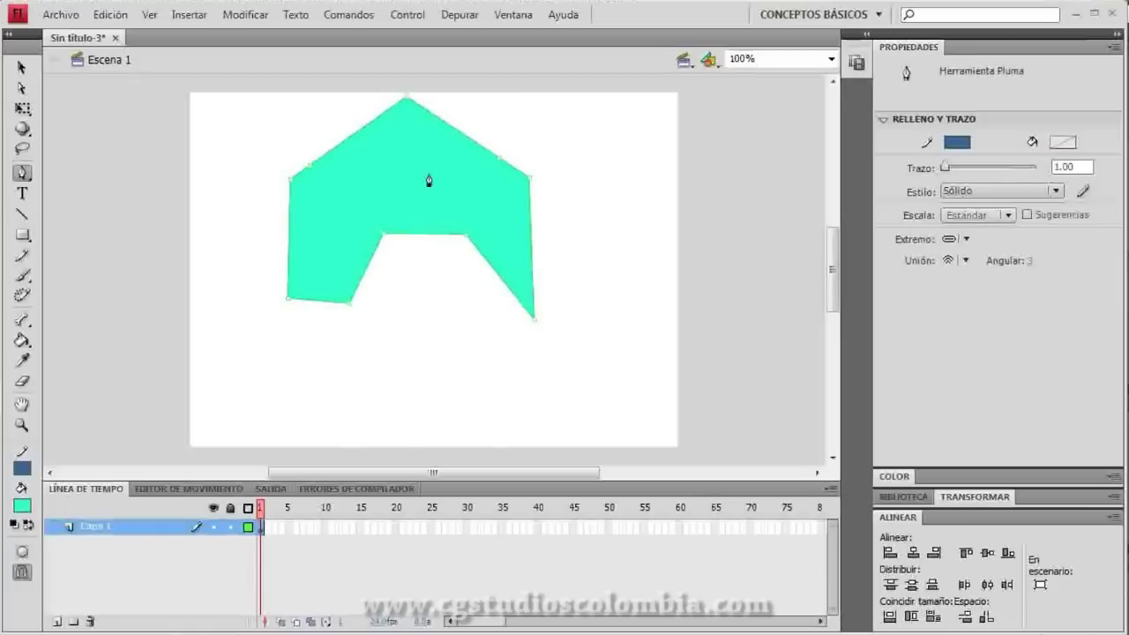
Pull the lower anchor points of both roof slopes outward to form eaves that overhang the walls
click(22, 88)
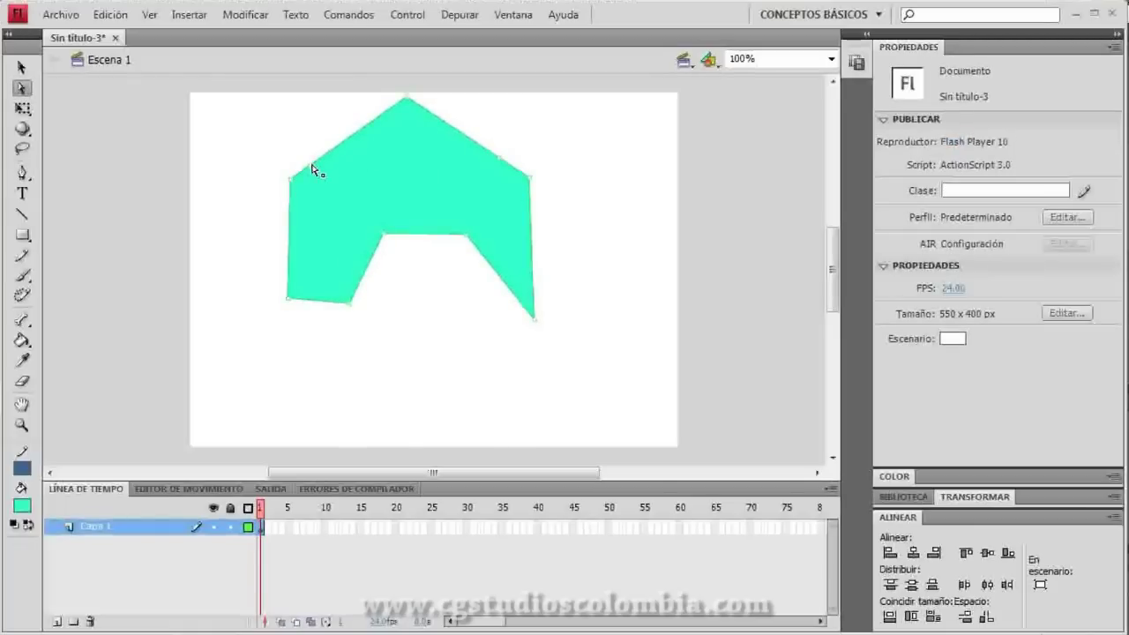
drag(313, 169, 256, 185)
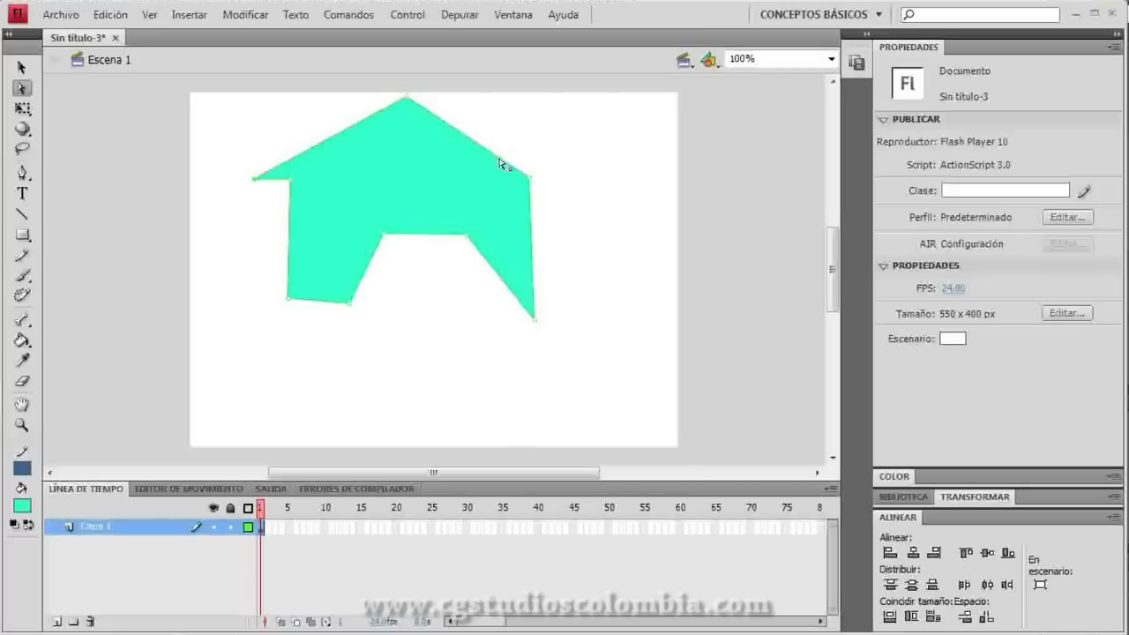
drag(529, 177, 571, 179)
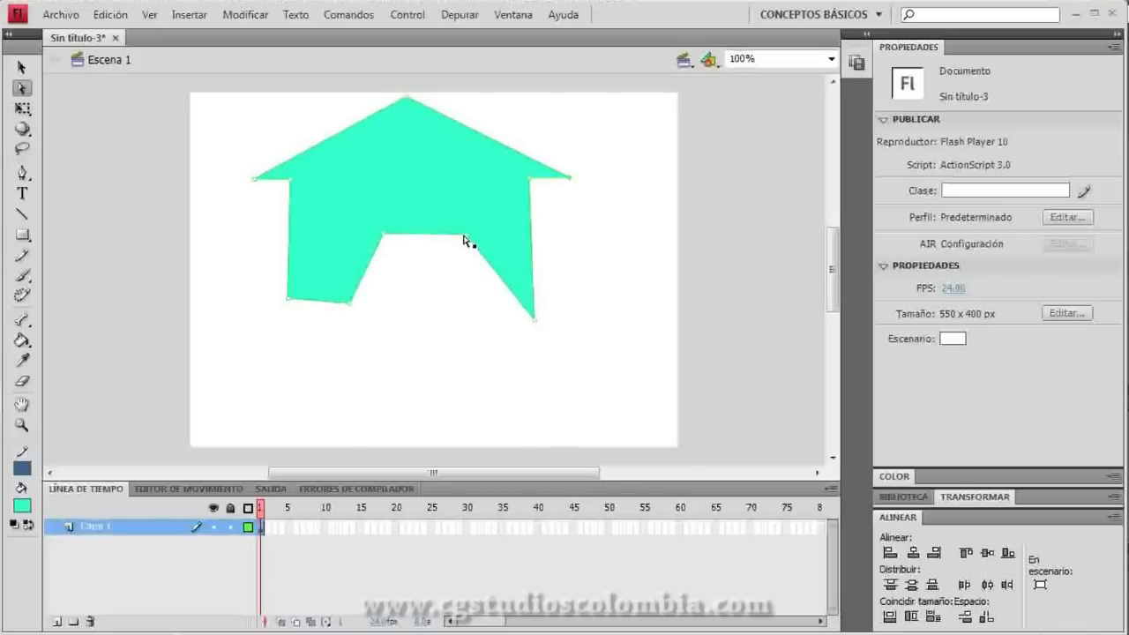
Move the opening's corner points to make its left side vertical and narrow its top, and raise the lower-right wall corner to the base level
drag(464, 235, 406, 236)
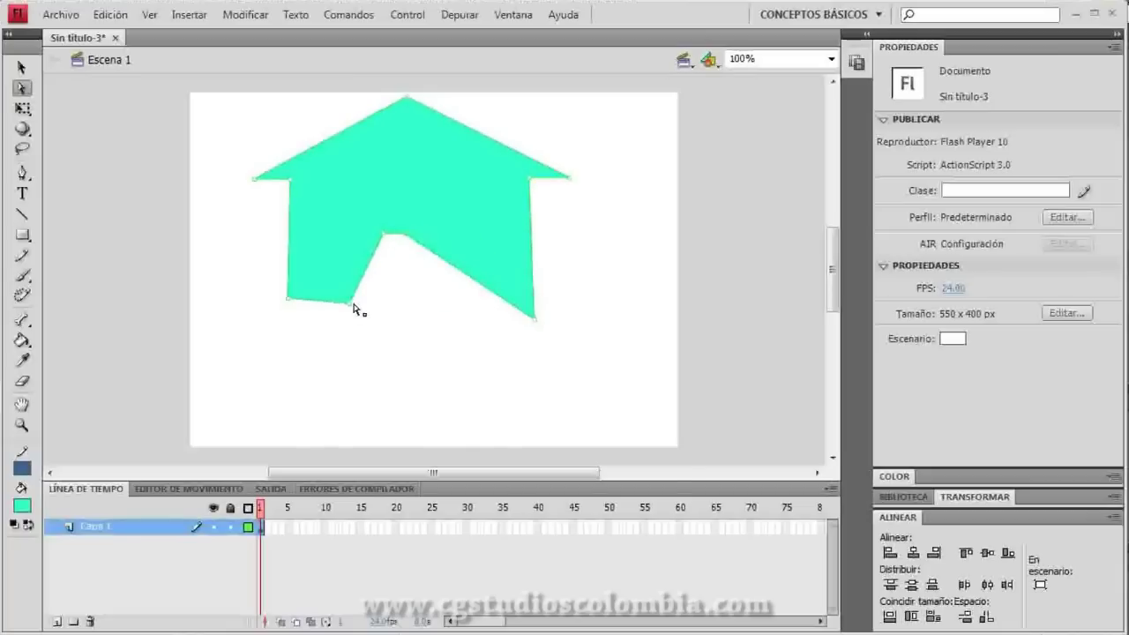
drag(353, 305, 384, 303)
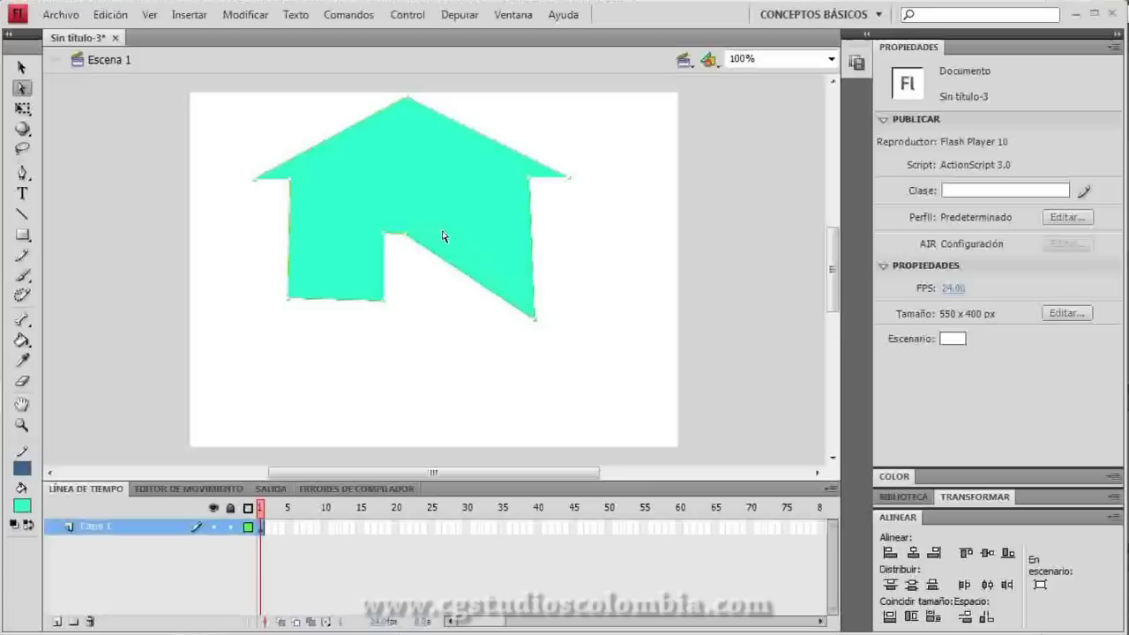
drag(444, 237, 447, 238)
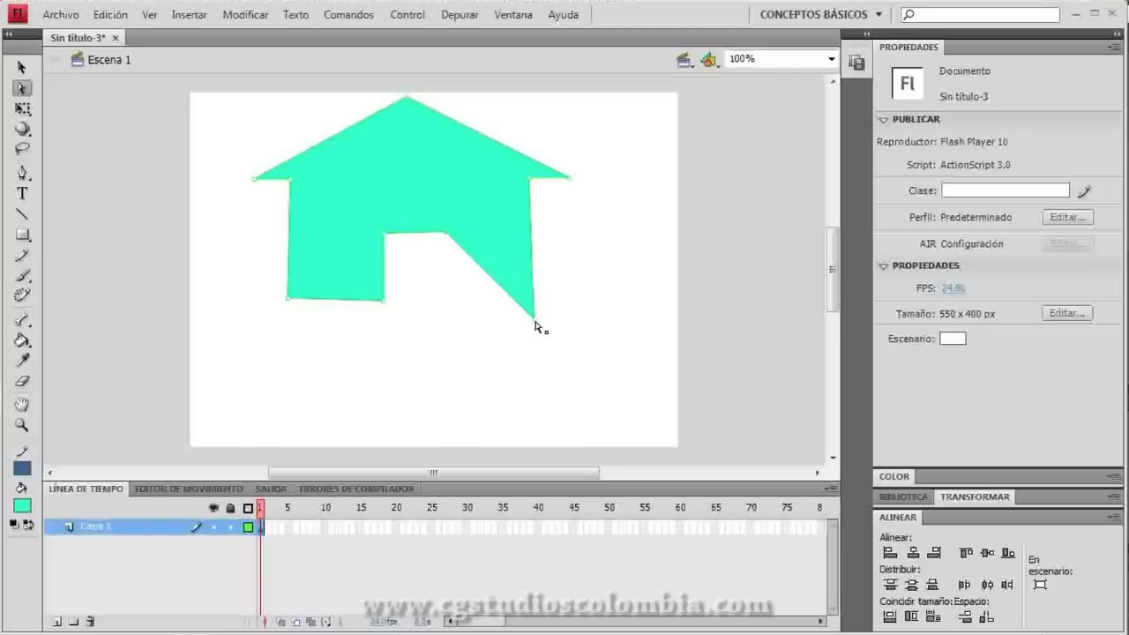
drag(537, 305, 534, 301)
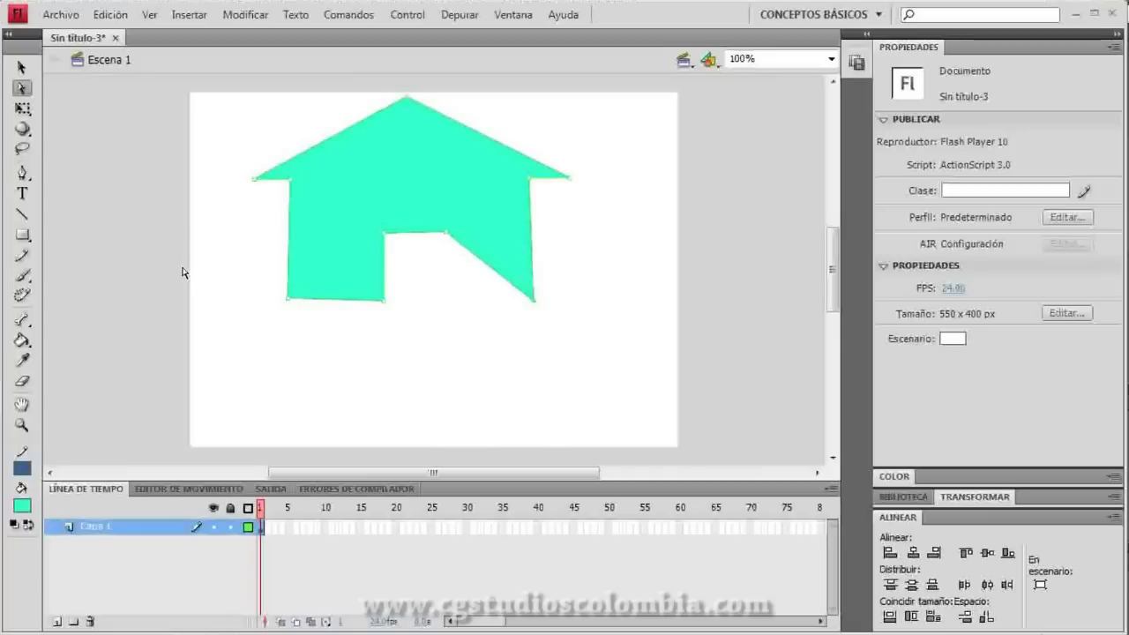
Add an anchor point on the remaining diagonal edge and move it to the base below the opening's upper-right corner to square the doorway
key(p)
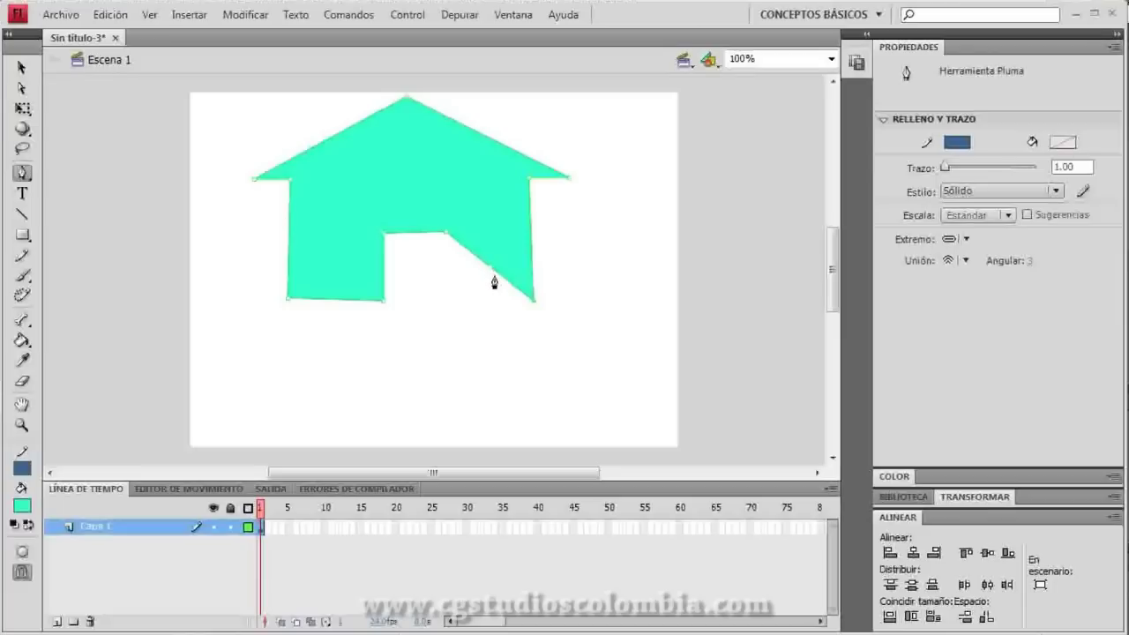
key(a)
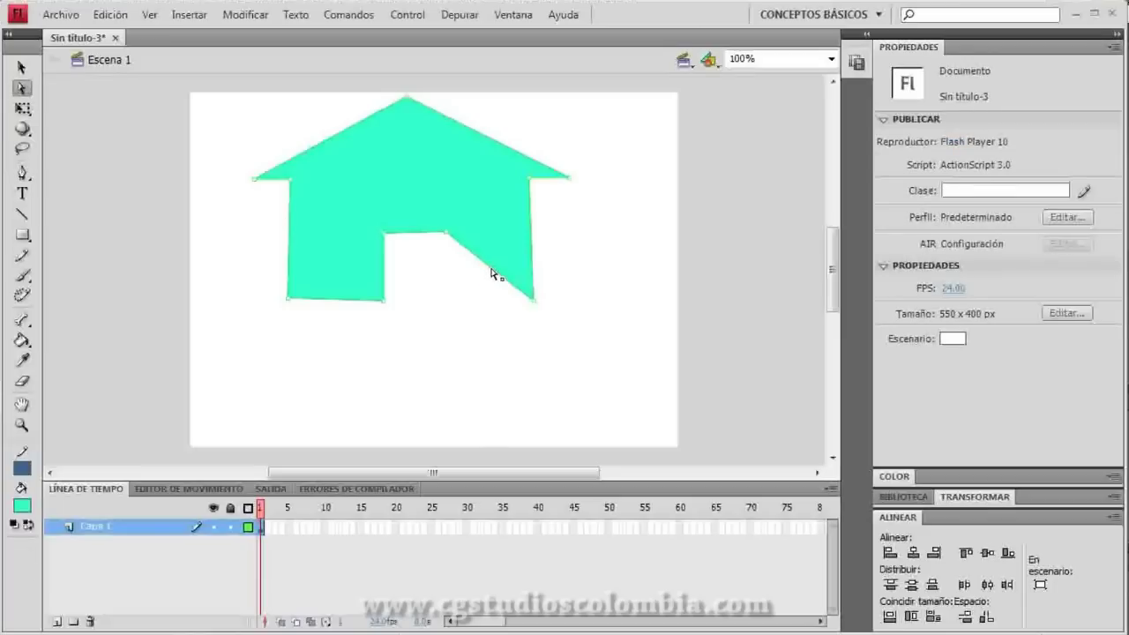
drag(486, 270, 448, 305)
click(456, 360)
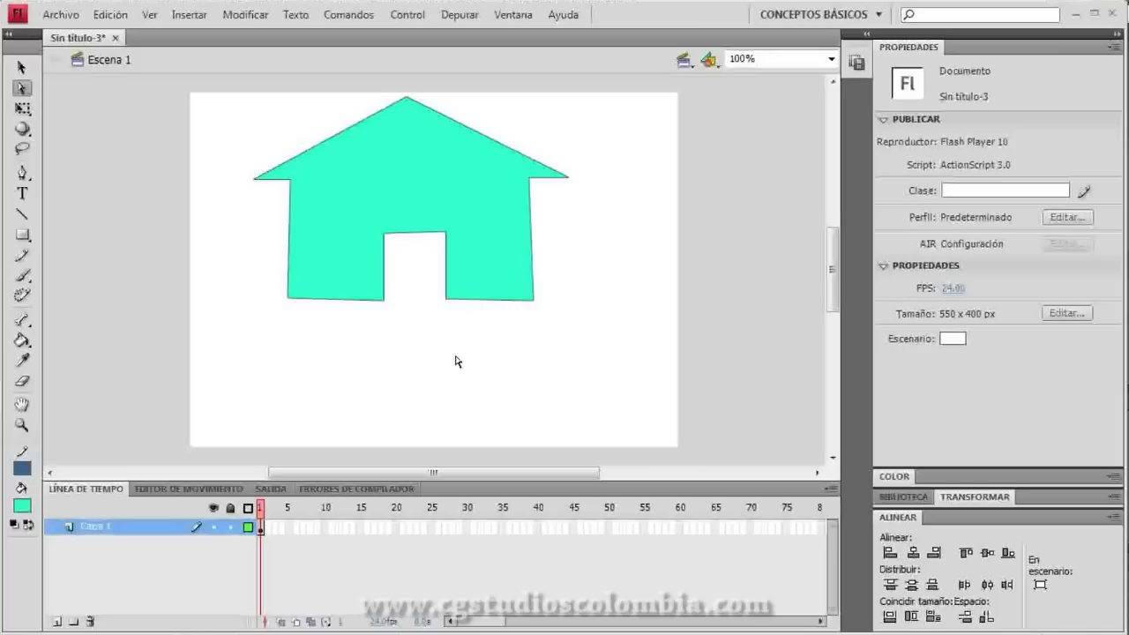
Switch between the Pen, Subselection and Selection tools, and select the house outline temporarily while the Pen tool stays active
click(22, 174)
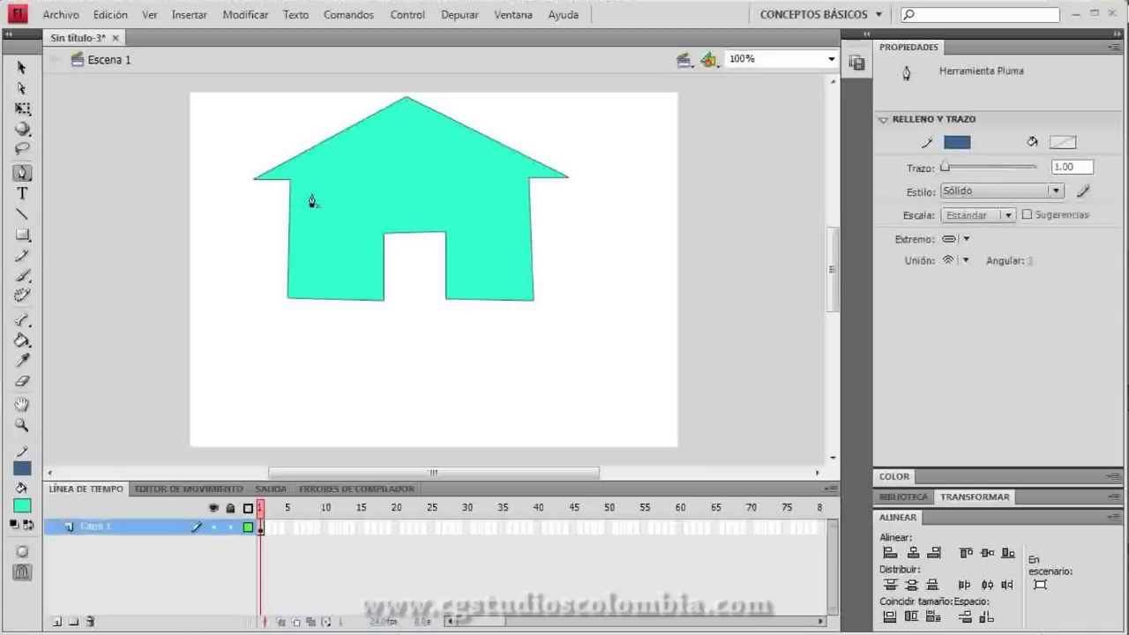
click(26, 91)
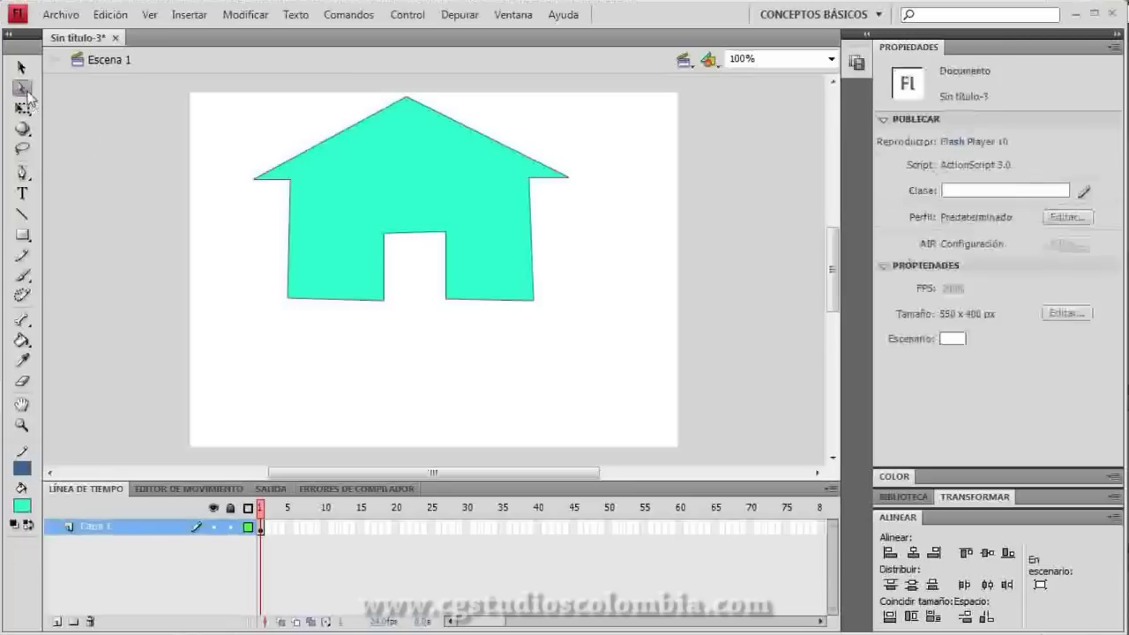
click(22, 174)
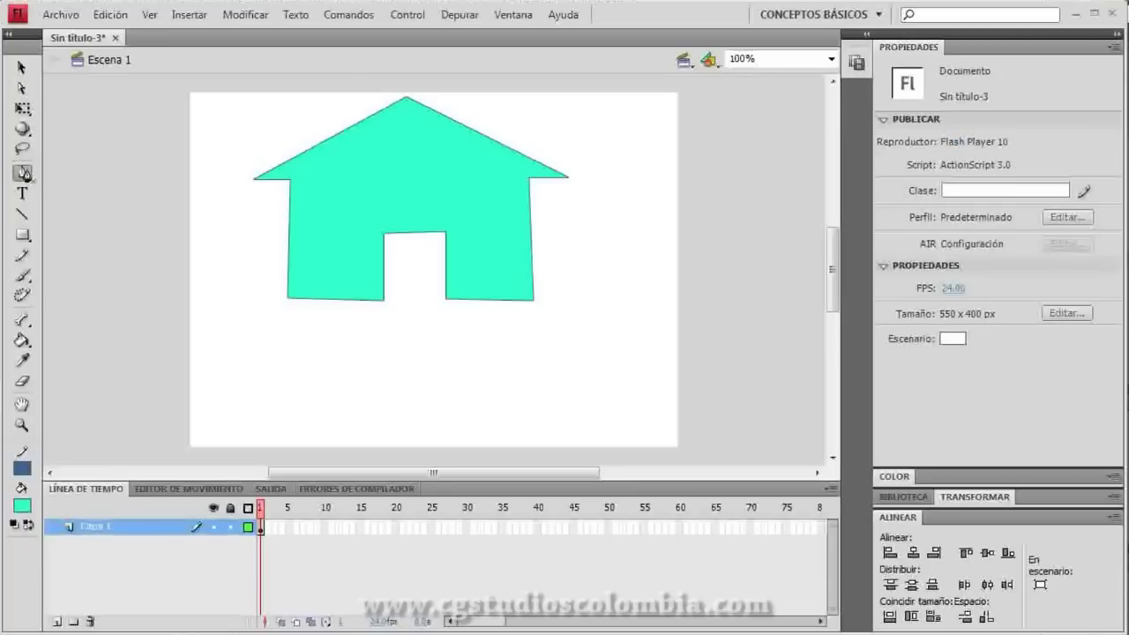
ctrl+click(290, 184)
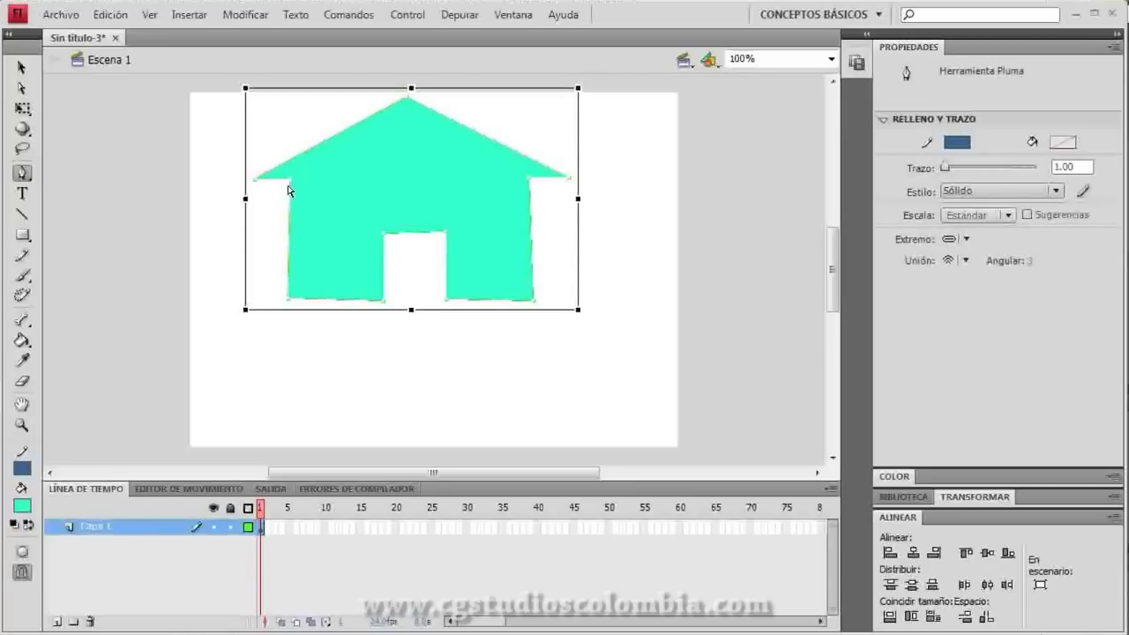
key(v)
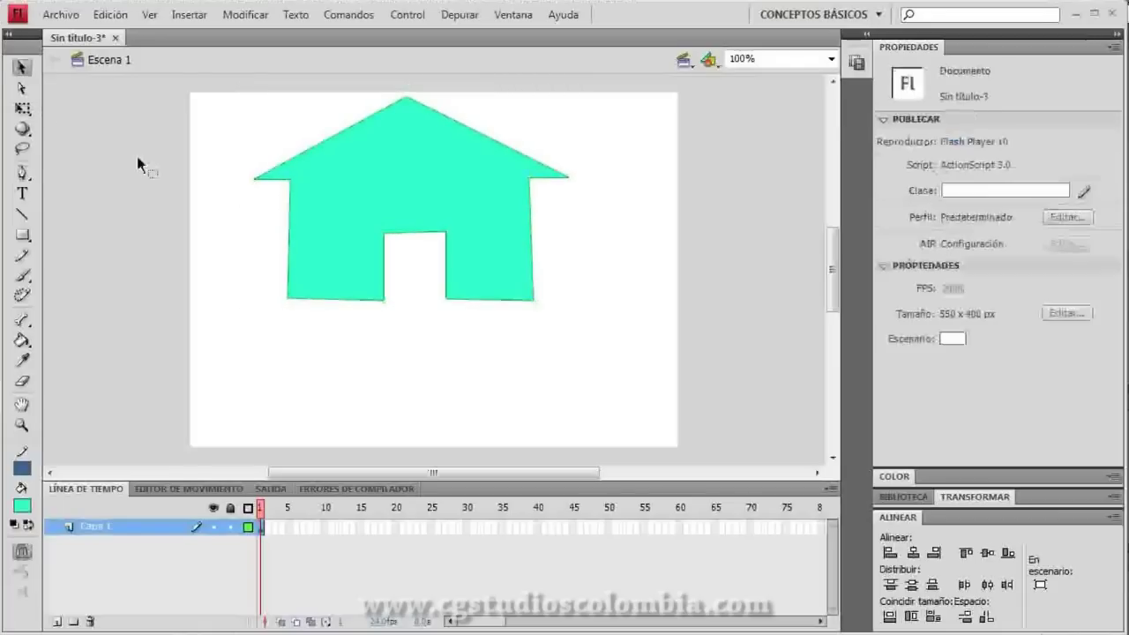
click(23, 173)
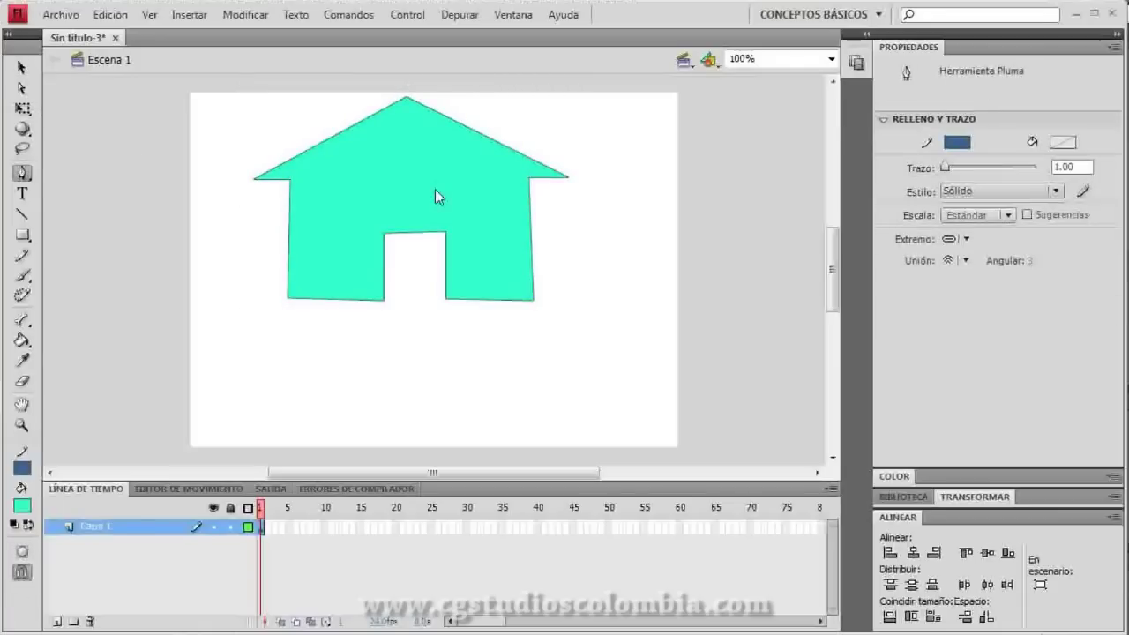
ctrl+click(306, 159)
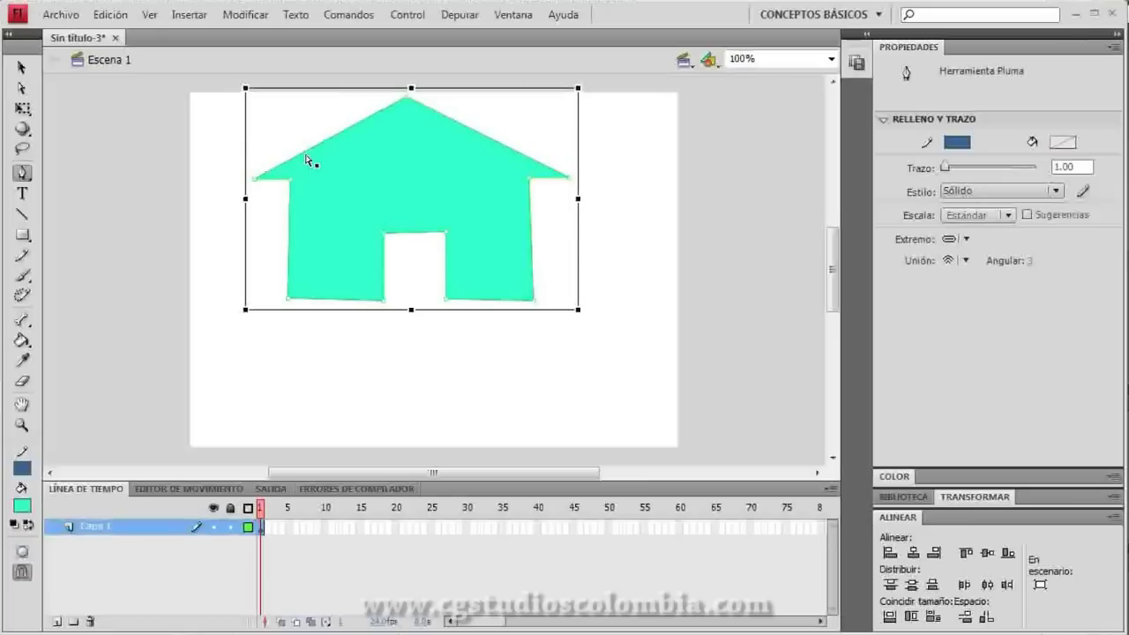
ctrl+click(402, 200)
Shift the whole house up and to the right, and nudge the left eave's anchor point inward
drag(255, 183, 268, 162)
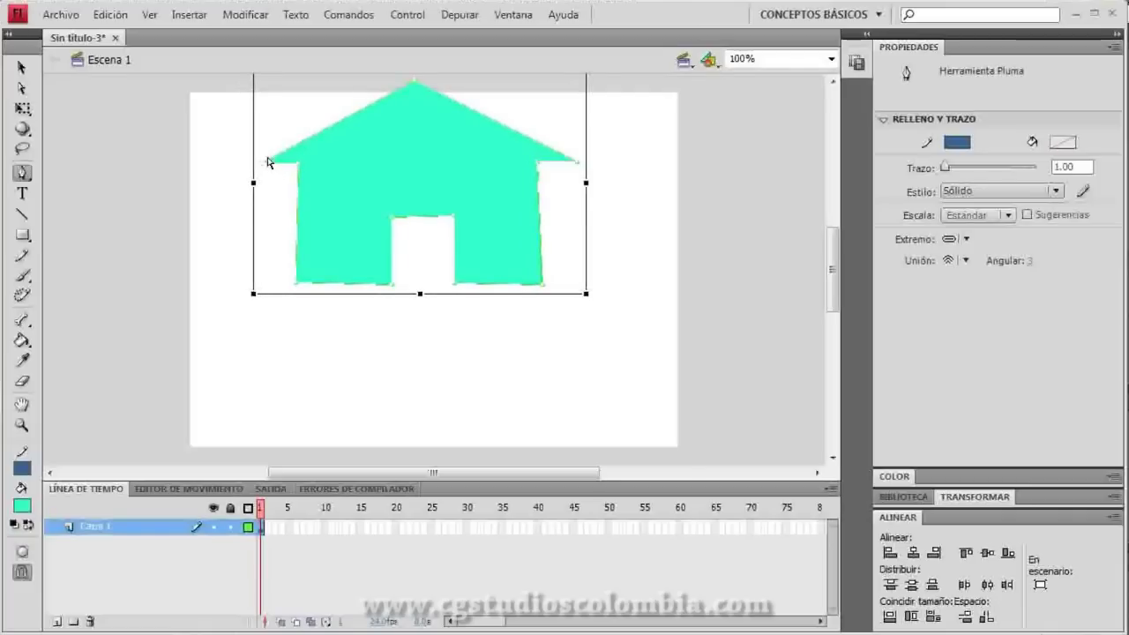
drag(268, 161, 270, 161)
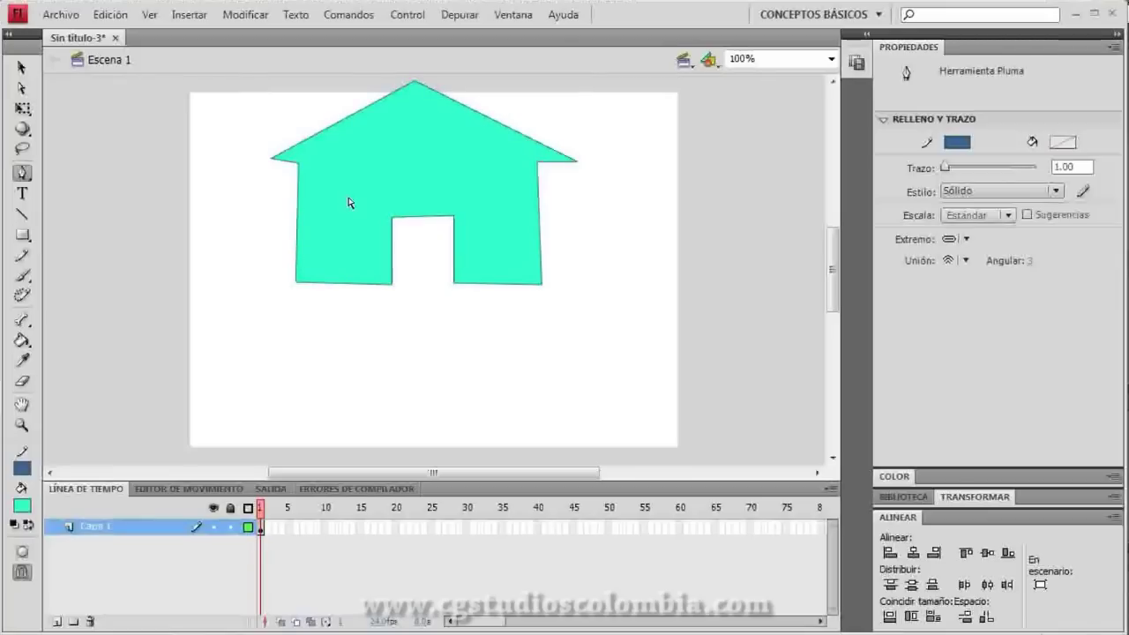
key(a)
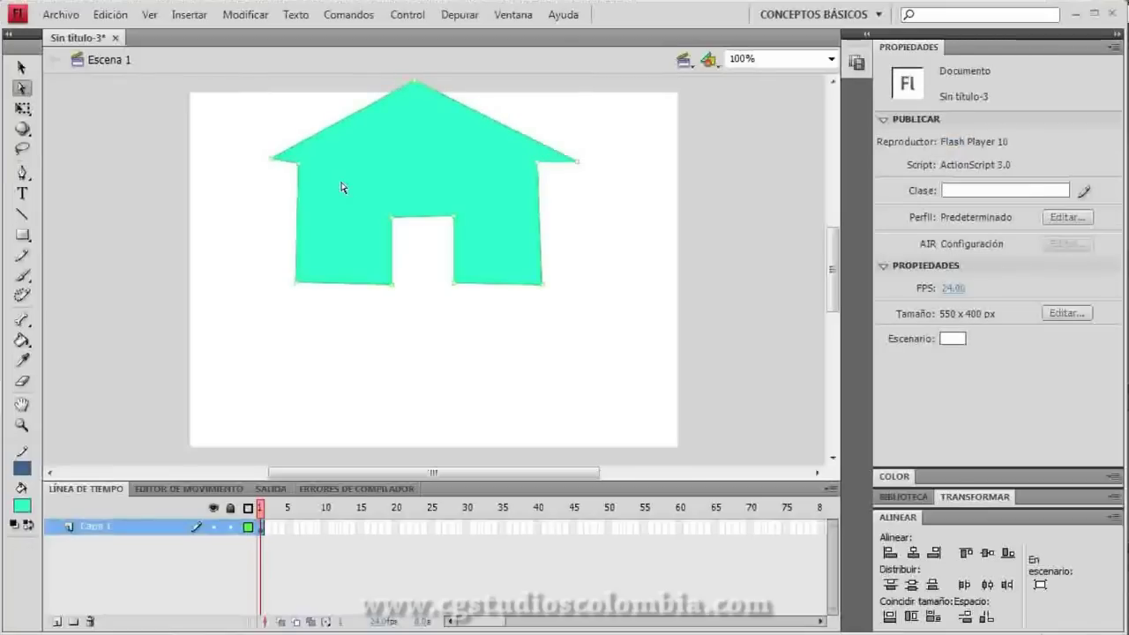
key(v)
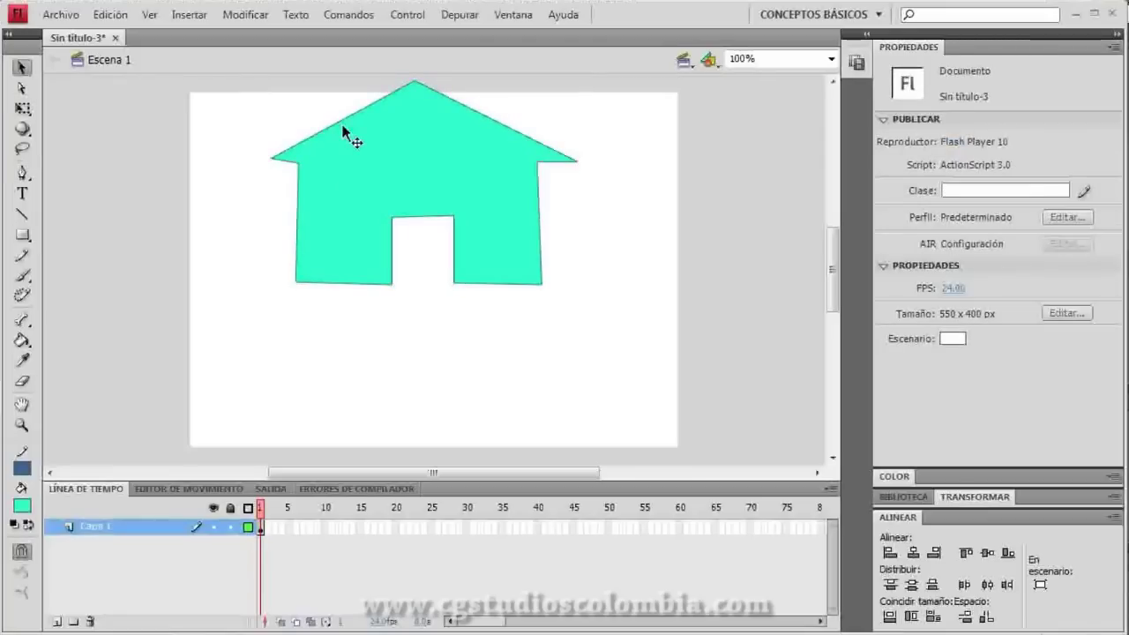
Move the whole house down and to the left on the stage, and pull the left eave's anchor point outward
double_click(396, 156)
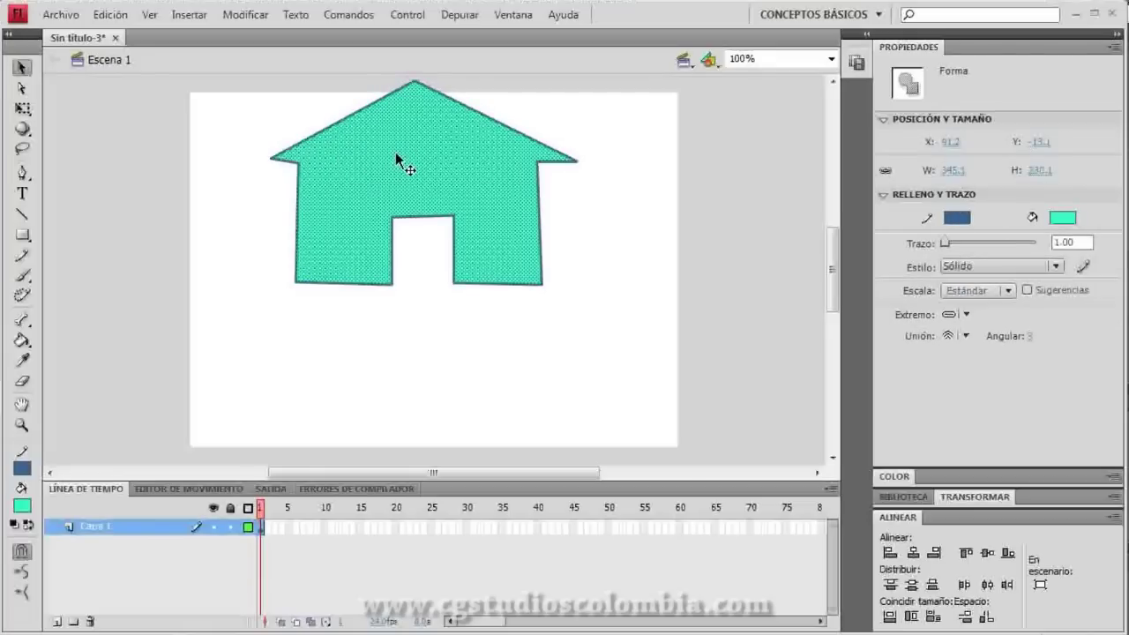
drag(395, 155, 357, 206)
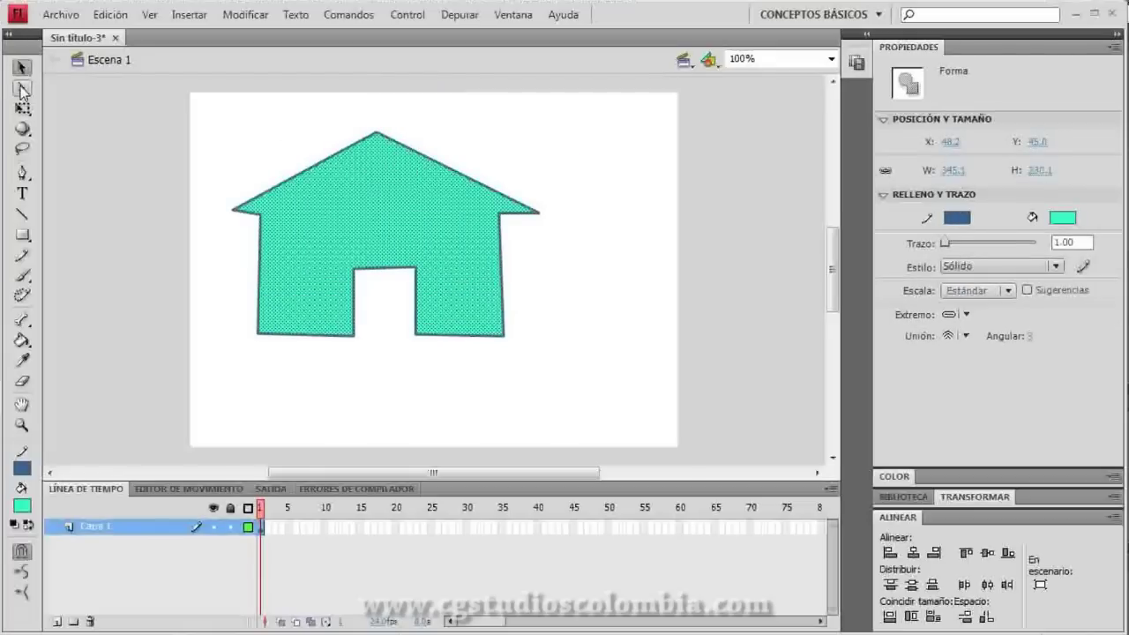
click(22, 89)
drag(234, 214, 225, 222)
Return to the Pen tool and temporarily select the repositioned house outline to show its anchor points
key(p)
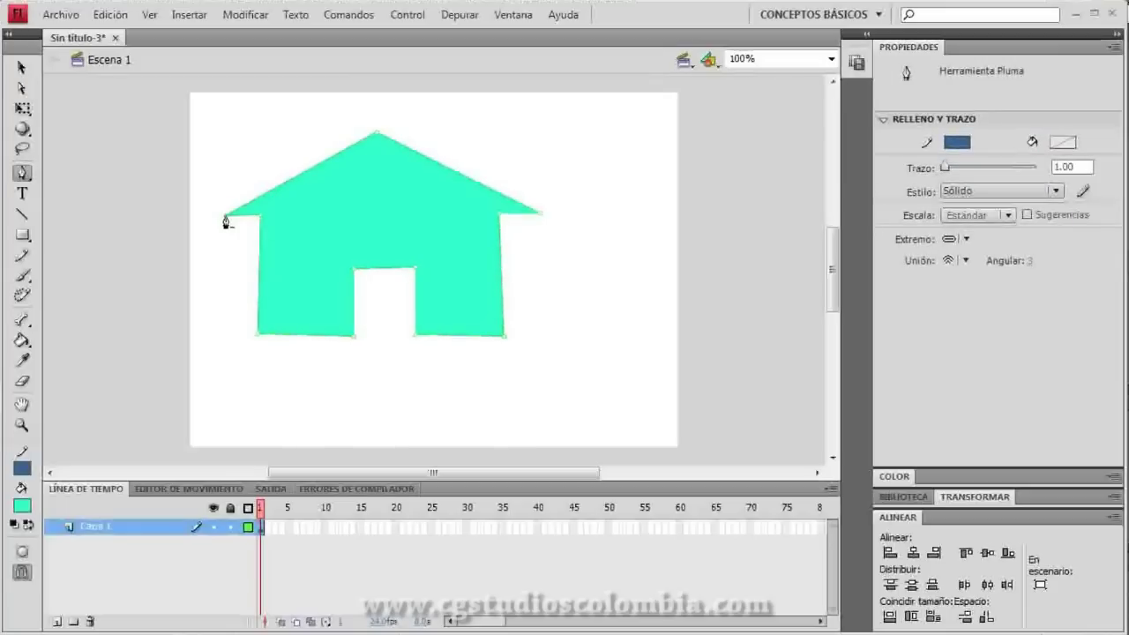
ctrl+click(262, 224)
ctrl+click(272, 221)
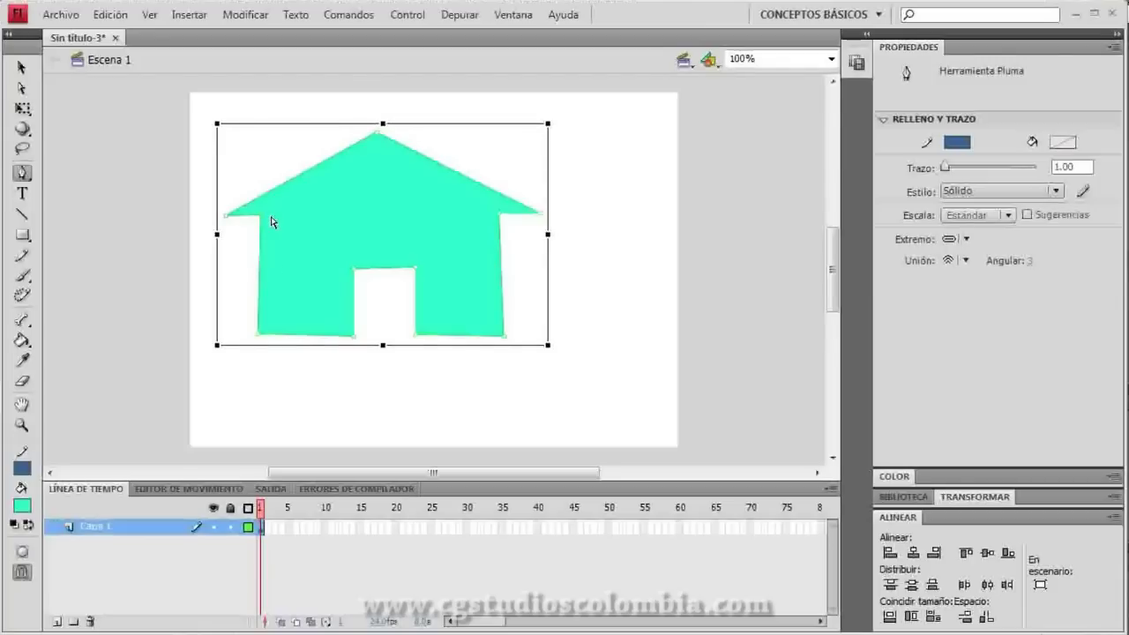